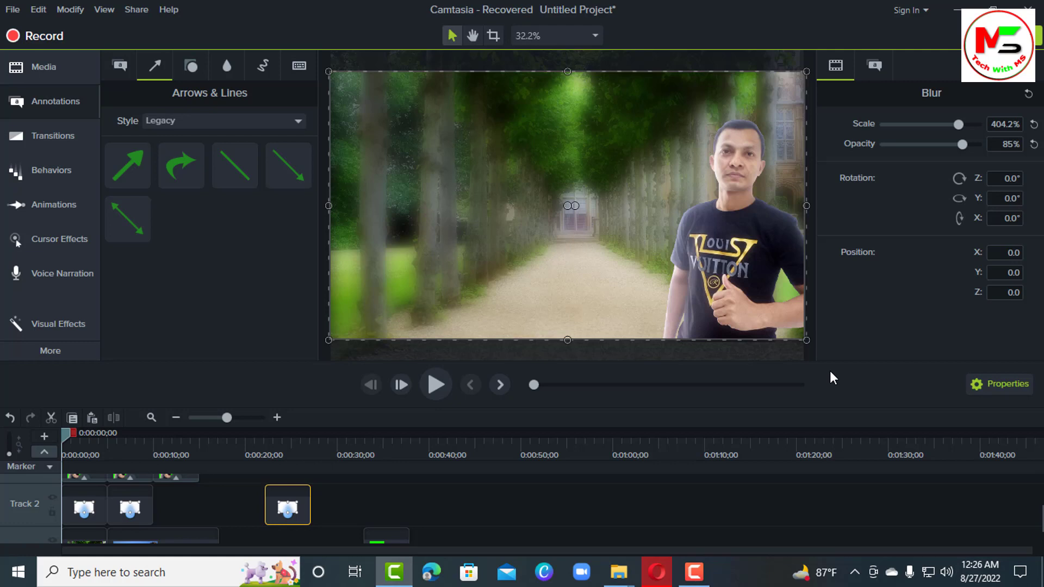
Step: Play and scrub through the first 16 seconds of the timeline to review the existing background-replacement clips
left_click(433, 385)
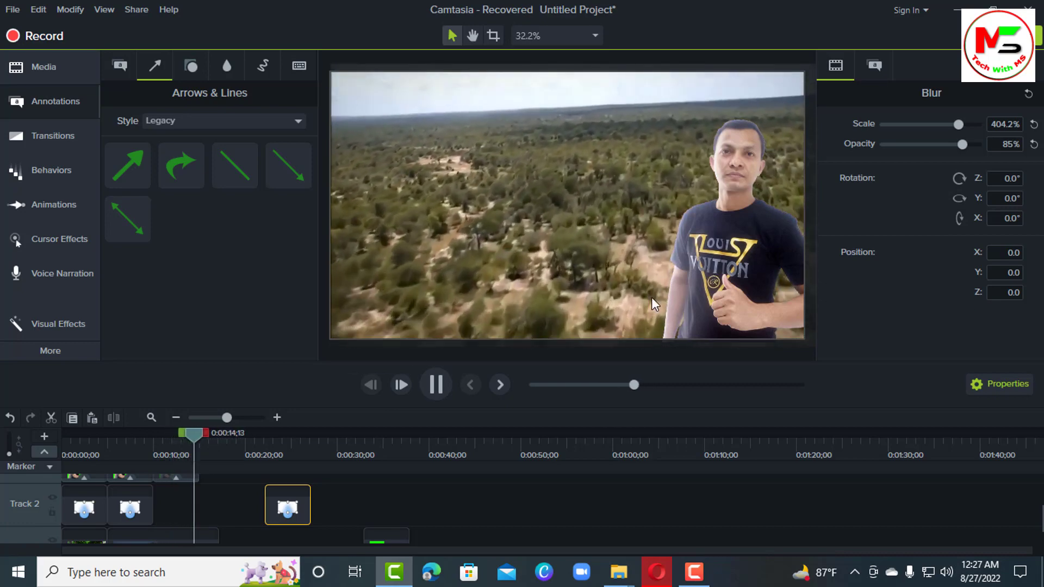
left_click(442, 381)
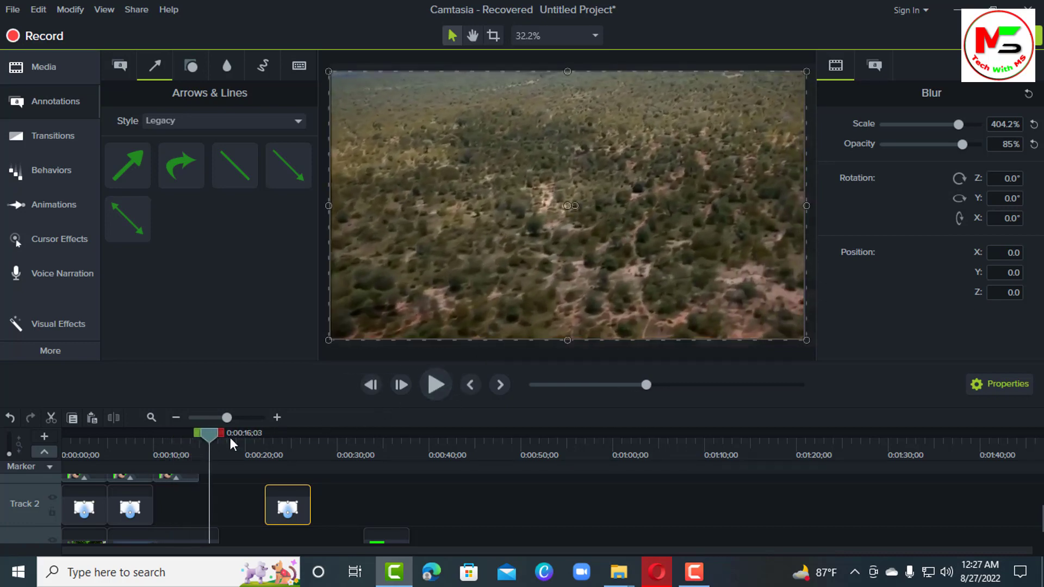
left_click_drag(144, 452, 59, 465)
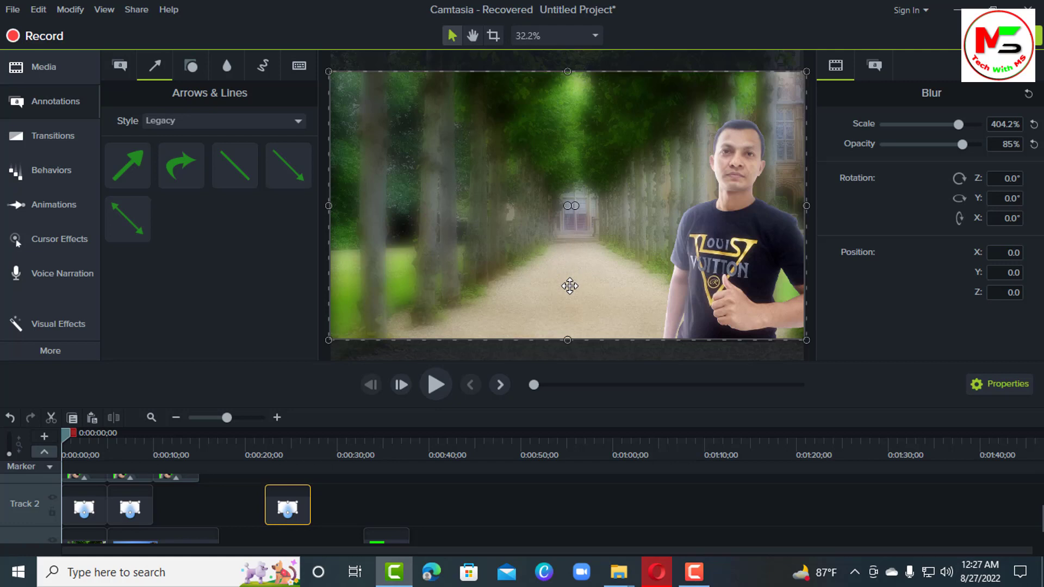
left_click_drag(66, 432, 129, 451)
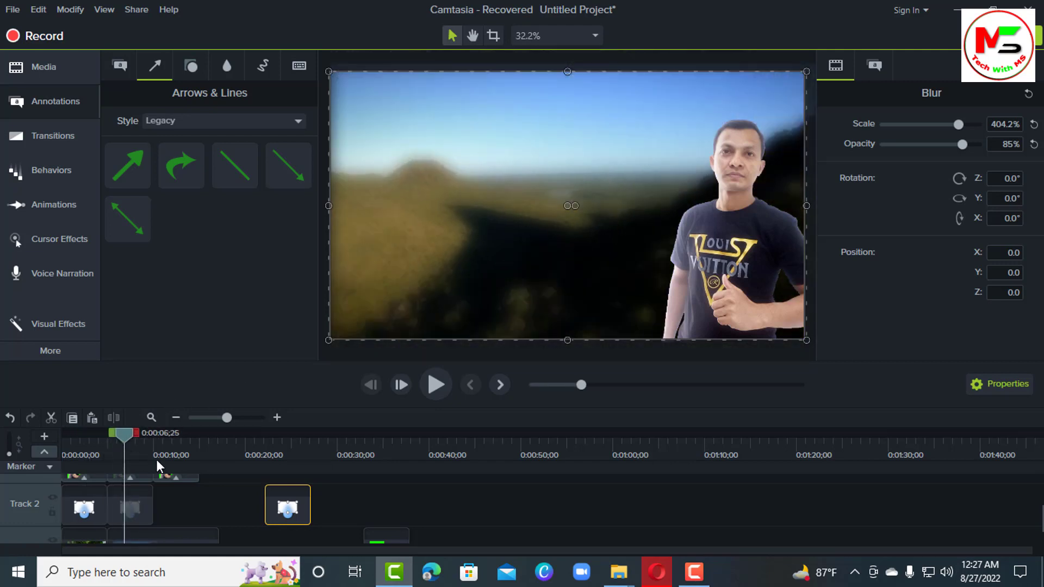
left_click(177, 463)
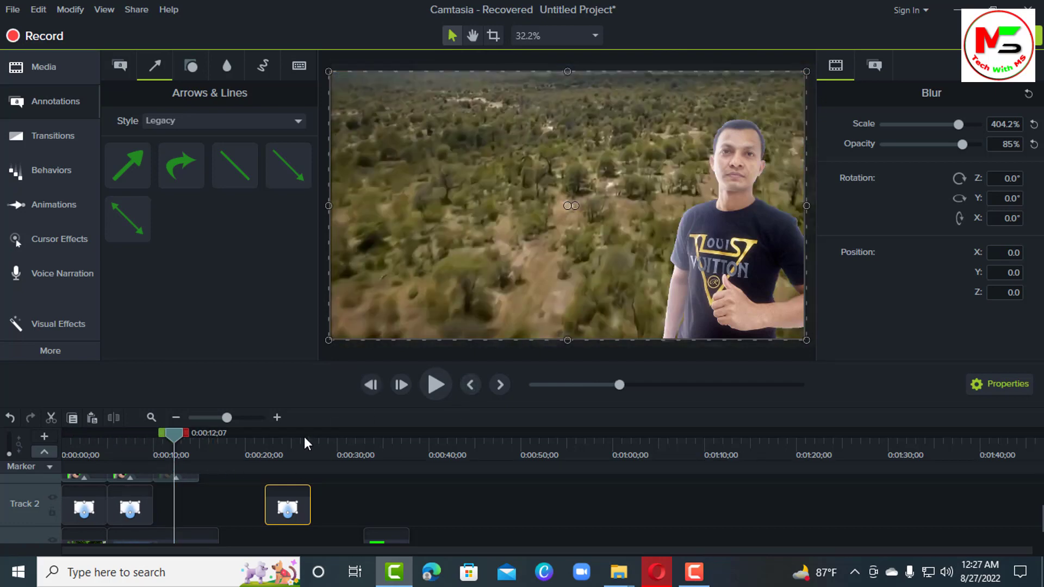
left_click(429, 396)
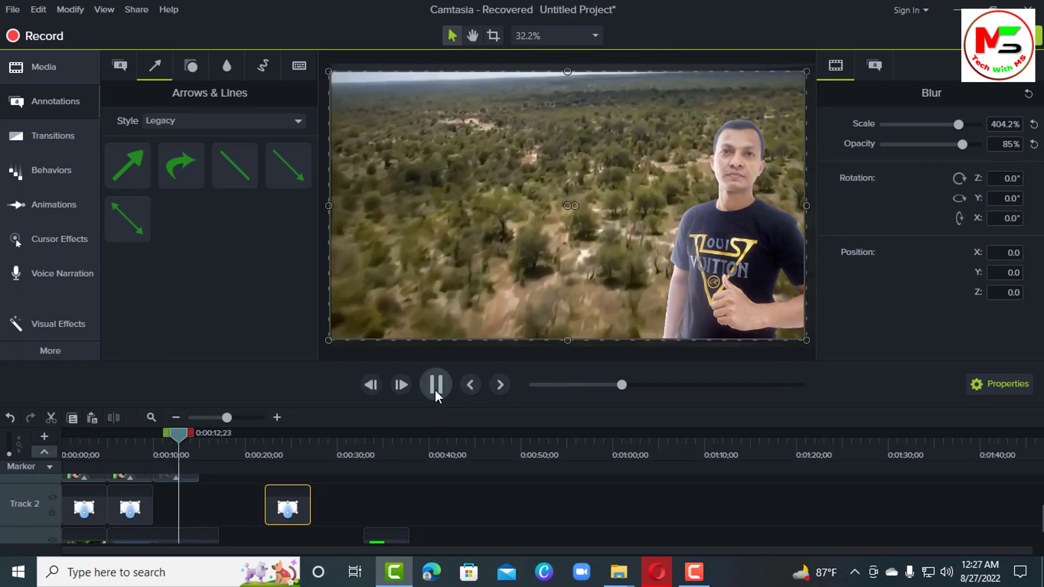
left_click(435, 390)
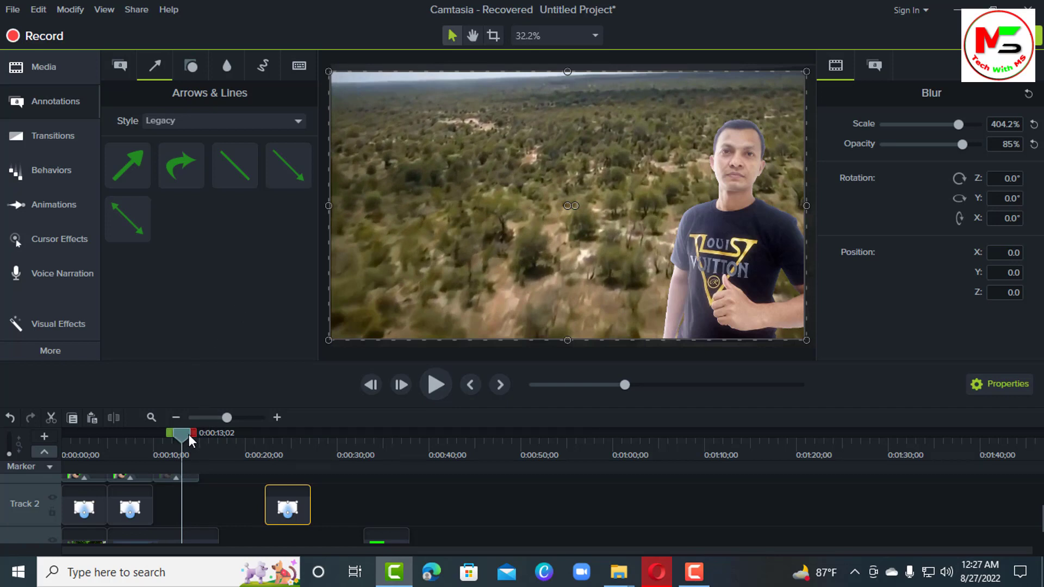
left_click(67, 442)
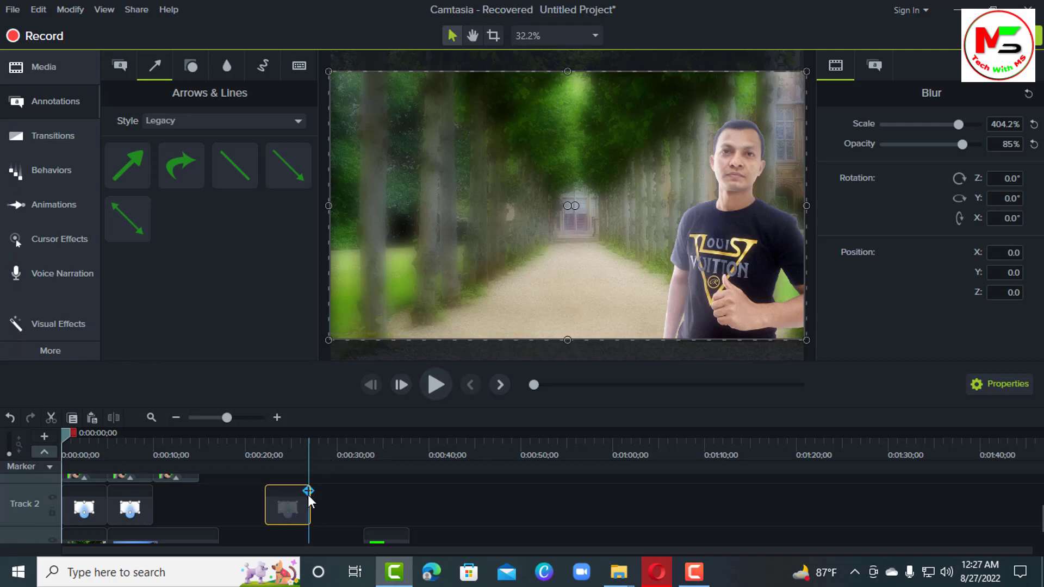
Step: Move the blur clip and the sdfc clip to about 37 seconds on their tracks, deleting the marker on the sdfc clip
left_click_drag(295, 508, 439, 527)
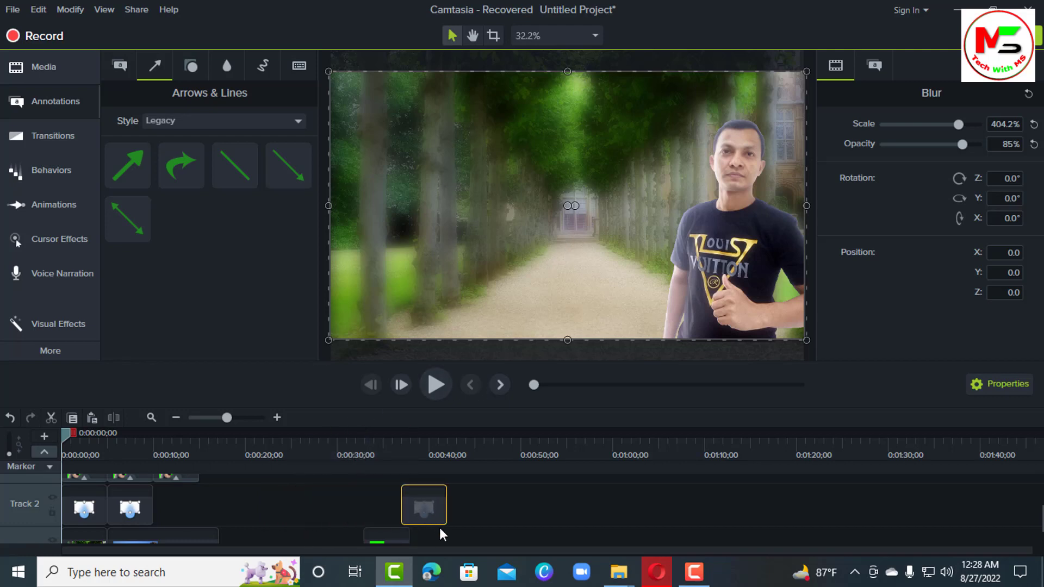
left_click(398, 535)
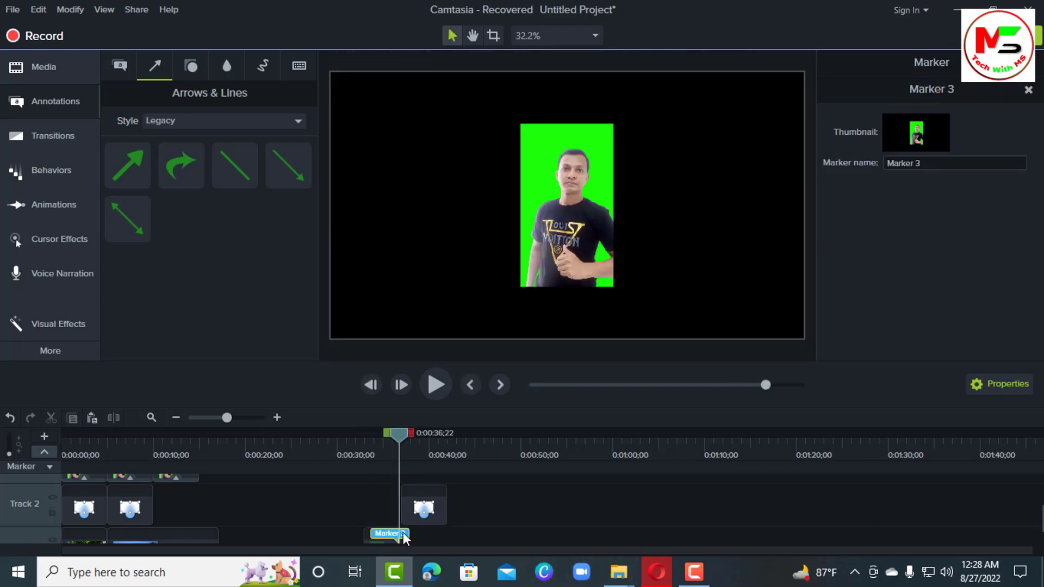
right_click(404, 536)
left_click(452, 508)
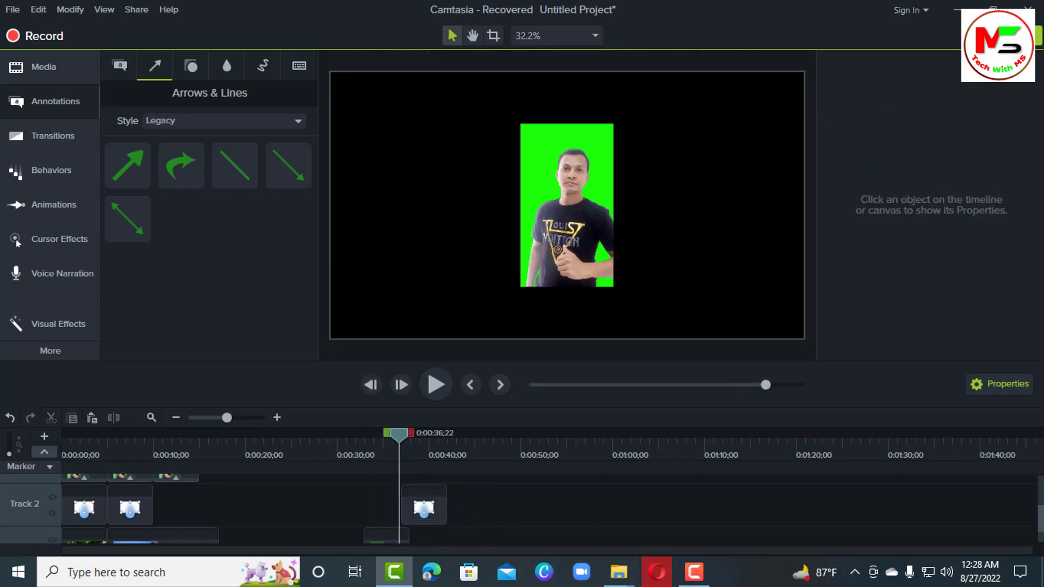
scroll(380, 544, "down", 2)
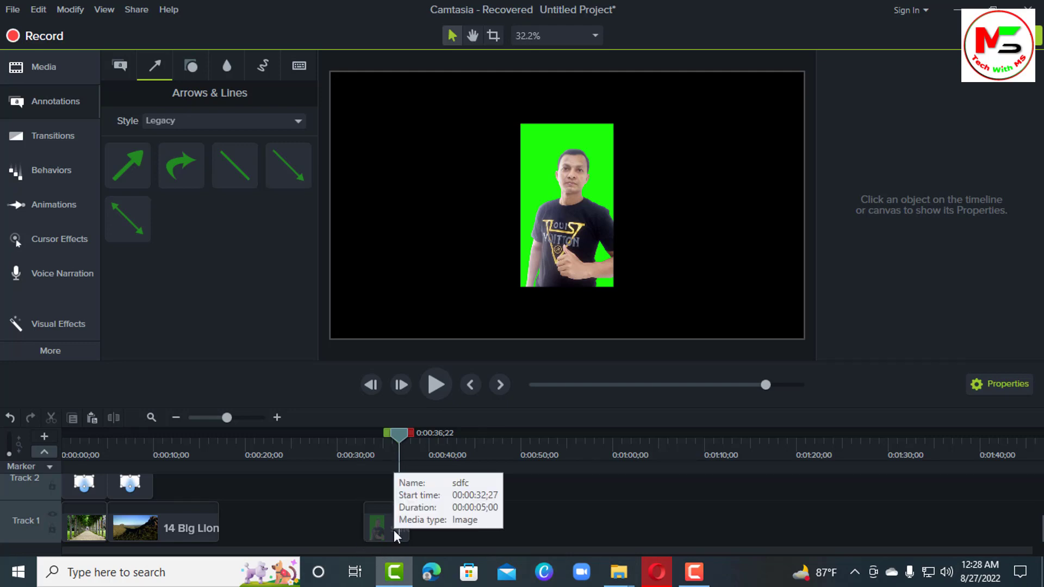
left_click_drag(390, 528, 420, 528)
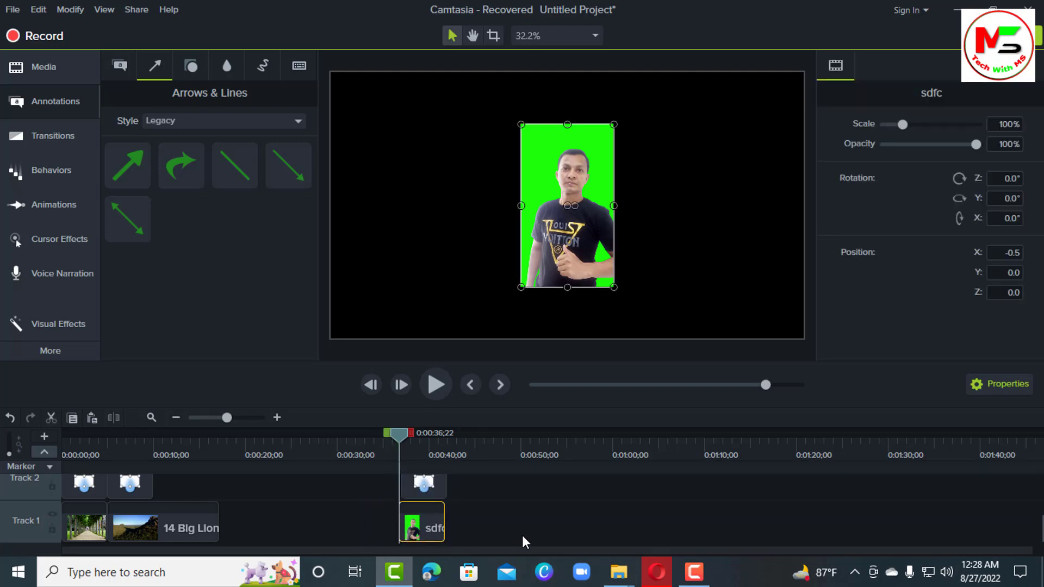
Step: Place the pexels-asad beach photo on Track 1 at about 19 seconds and sdfc.jpg directly above it on Track 2
left_click_drag(399, 434, 148, 443)
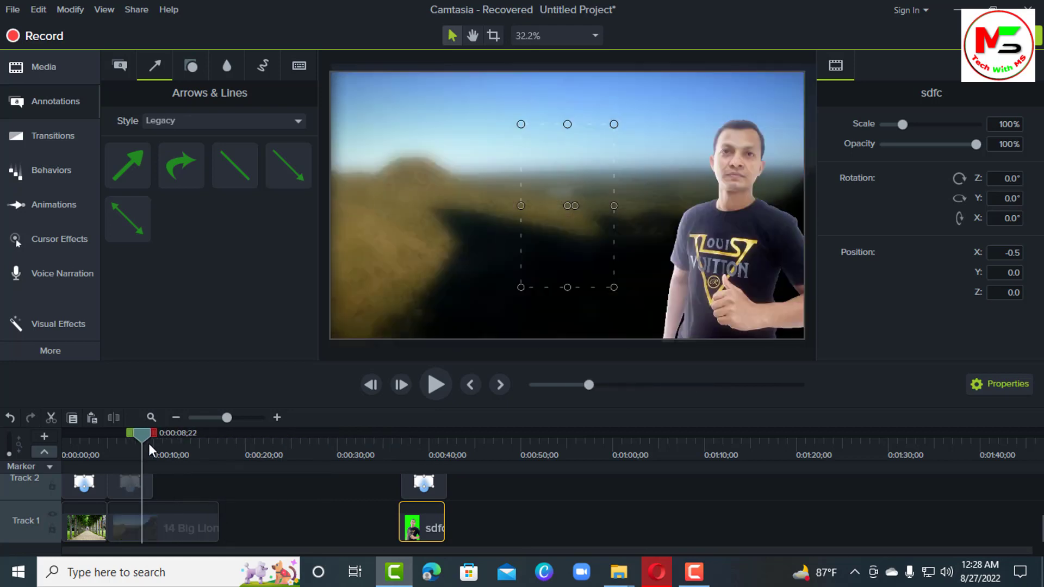
left_click_drag(148, 445, 204, 462)
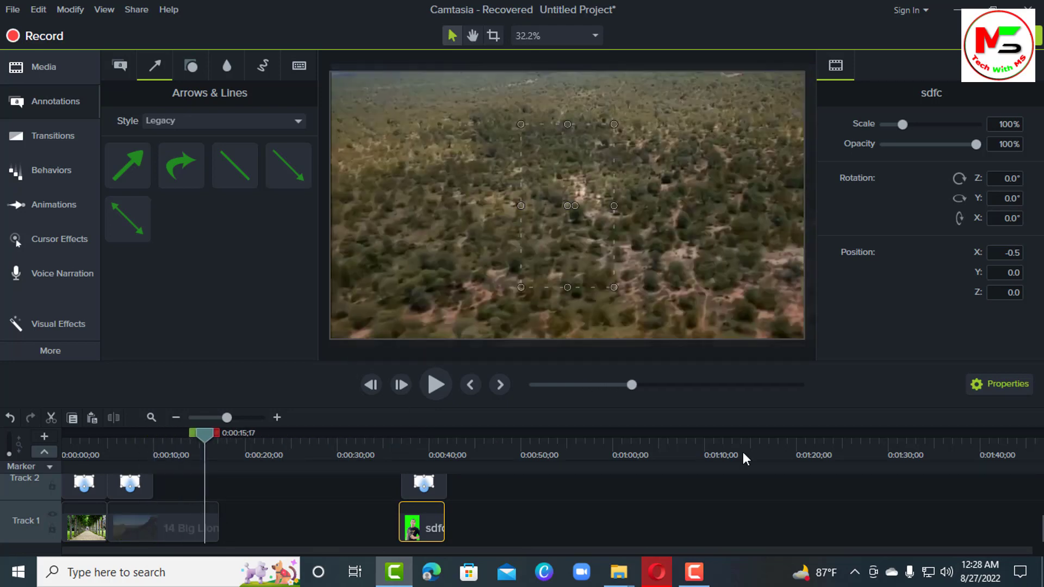
left_click(43, 66)
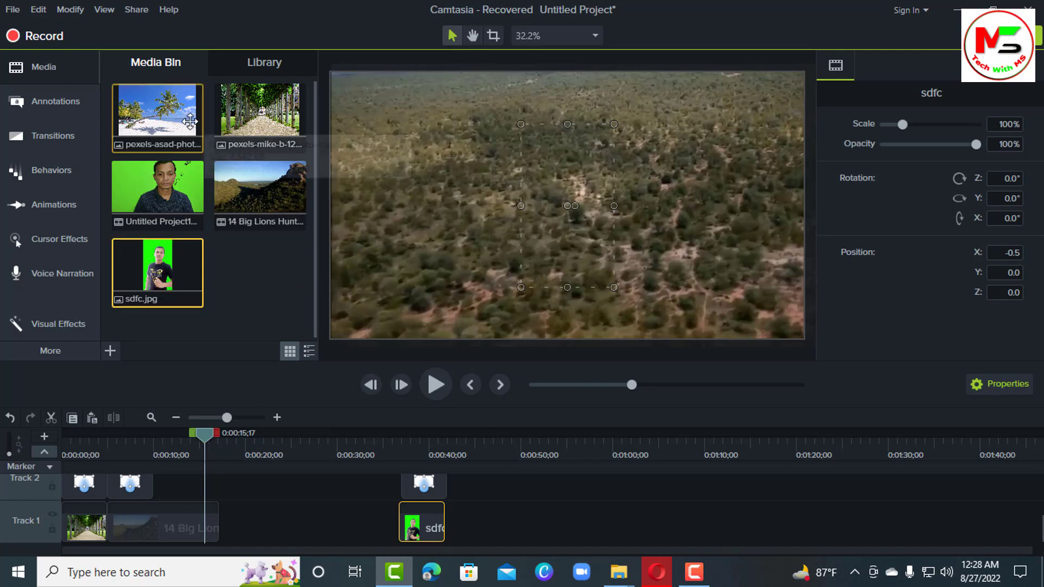
left_click_drag(168, 119, 252, 528)
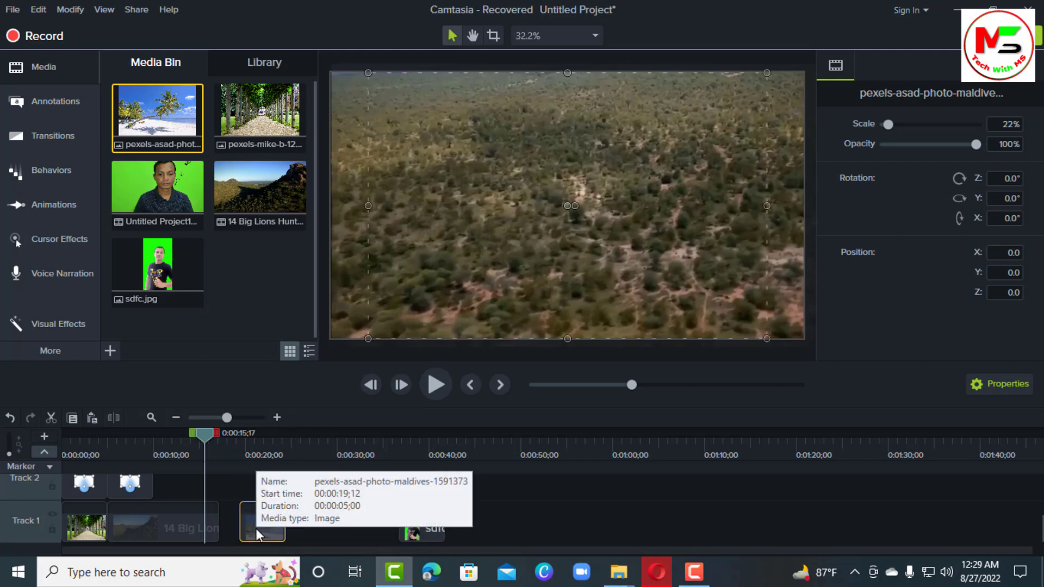
left_click_drag(158, 269, 278, 503)
Step: Enlarge the beach photo on both sides so that it fills the full width of the canvas
left_click_drag(207, 439, 240, 450)
left_click(433, 387)
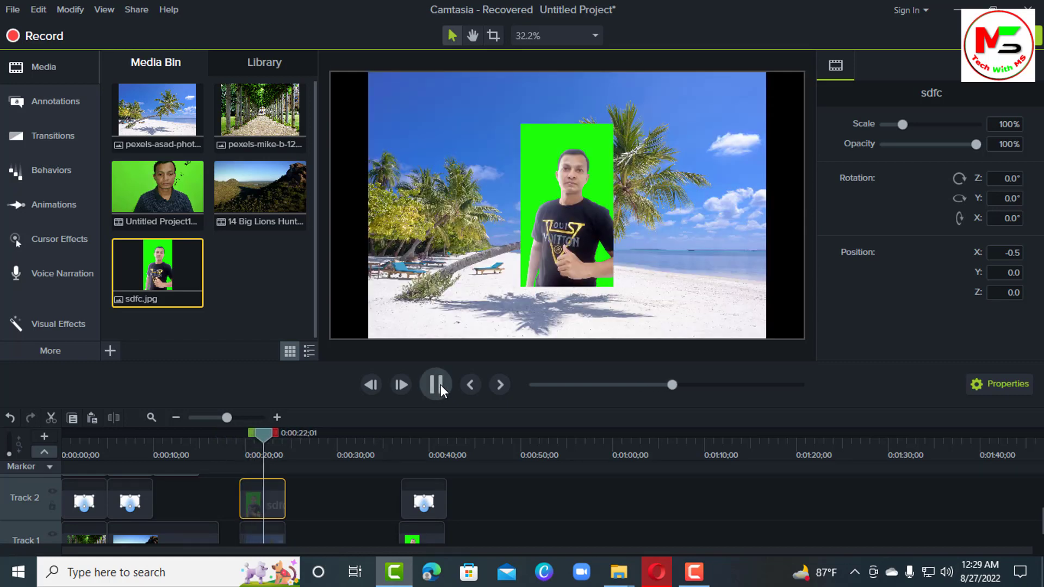
left_click(440, 384)
left_click(459, 230)
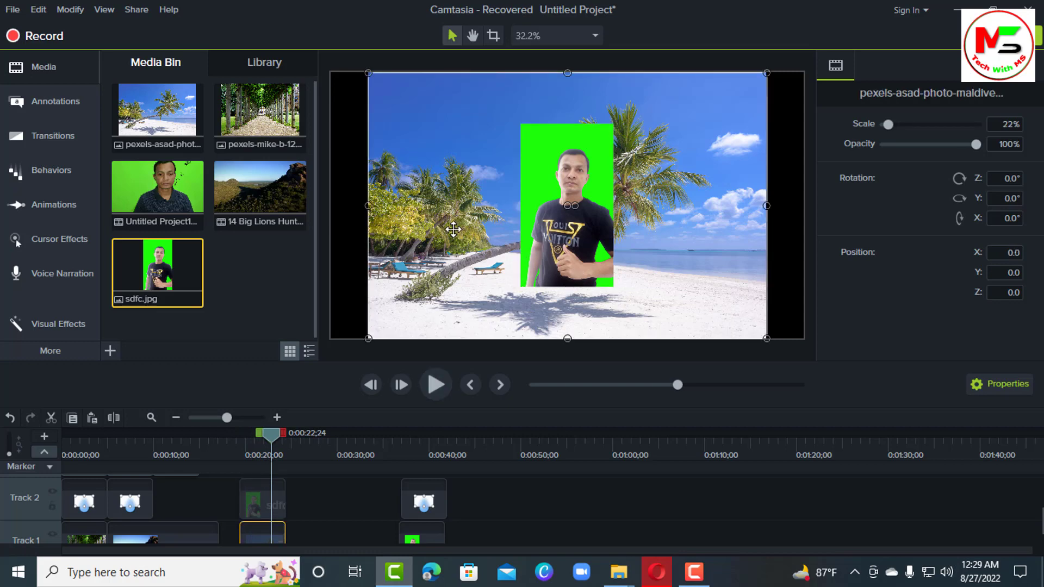
left_click_drag(369, 206, 323, 206)
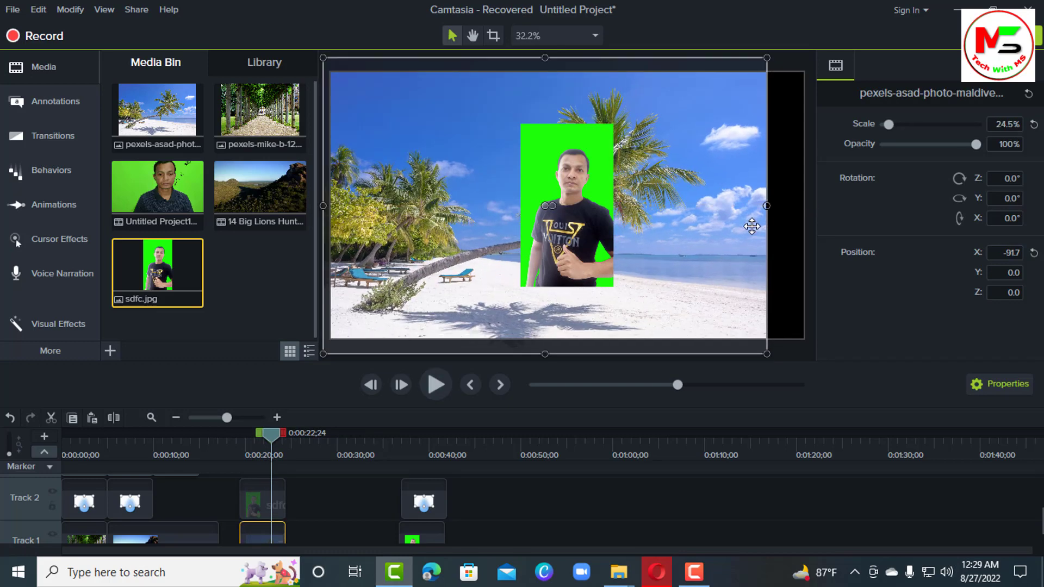
left_click_drag(768, 206, 805, 205)
Step: Place the sdfc image against the canvas's right edge, scale it to 163.1% to fill the height, and preview it
left_click(568, 194)
left_click_drag(569, 194, 761, 248)
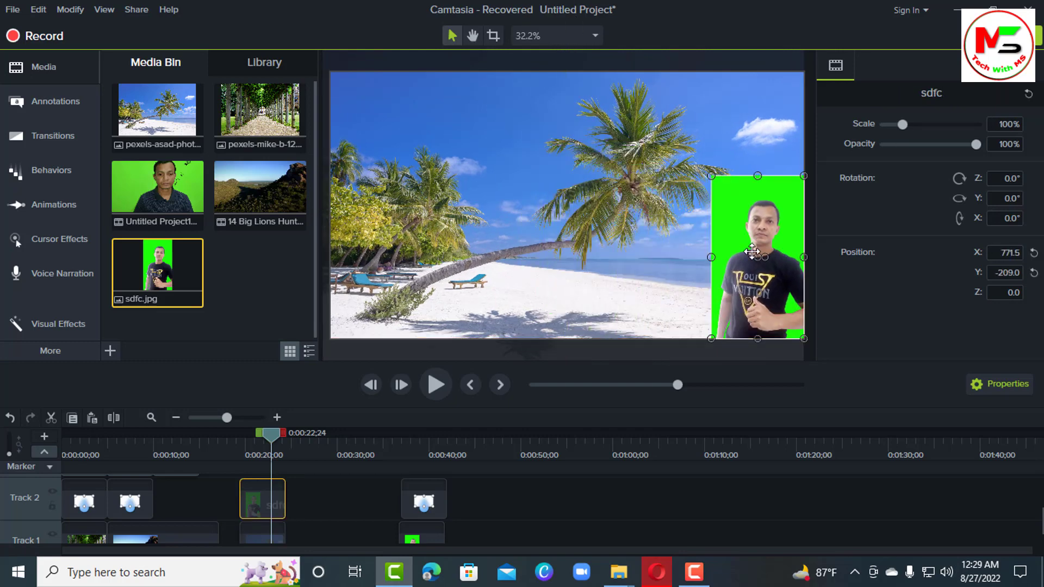
left_click_drag(758, 176, 728, 73)
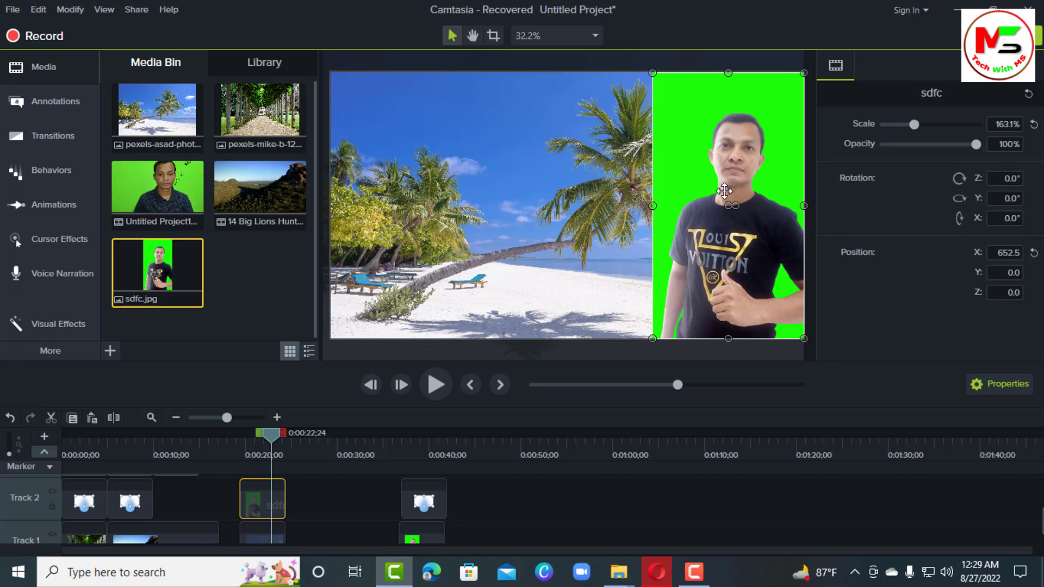
left_click(234, 445)
left_click(435, 387)
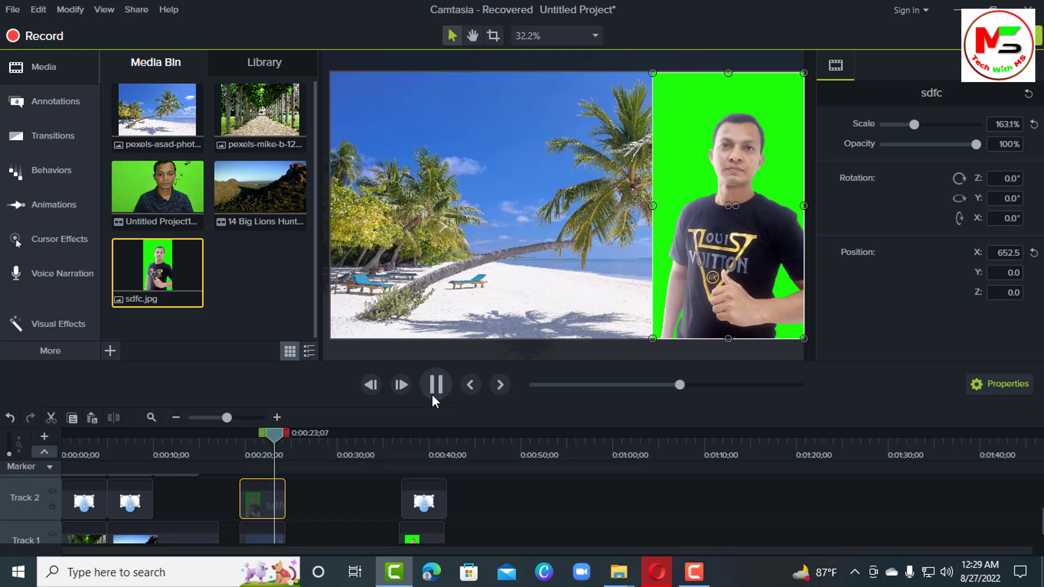
left_click(432, 395)
left_click_drag(282, 452, 259, 436)
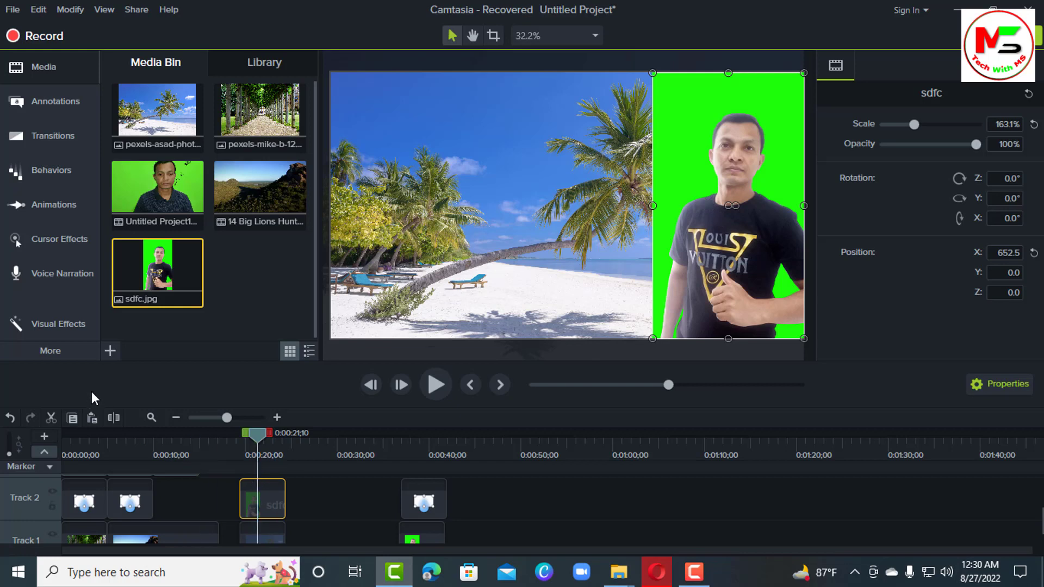
Step: Apply the Remove a Color effect to the sdfc clip on Track 2 with tolerance 26%, softness 28% and hue 73%
left_click(69, 357)
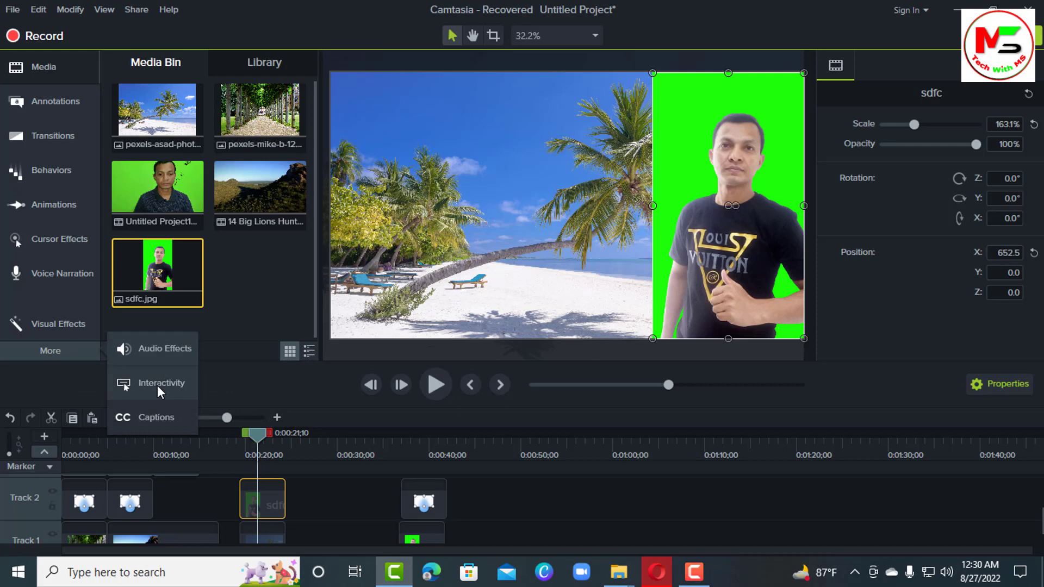
left_click(94, 350)
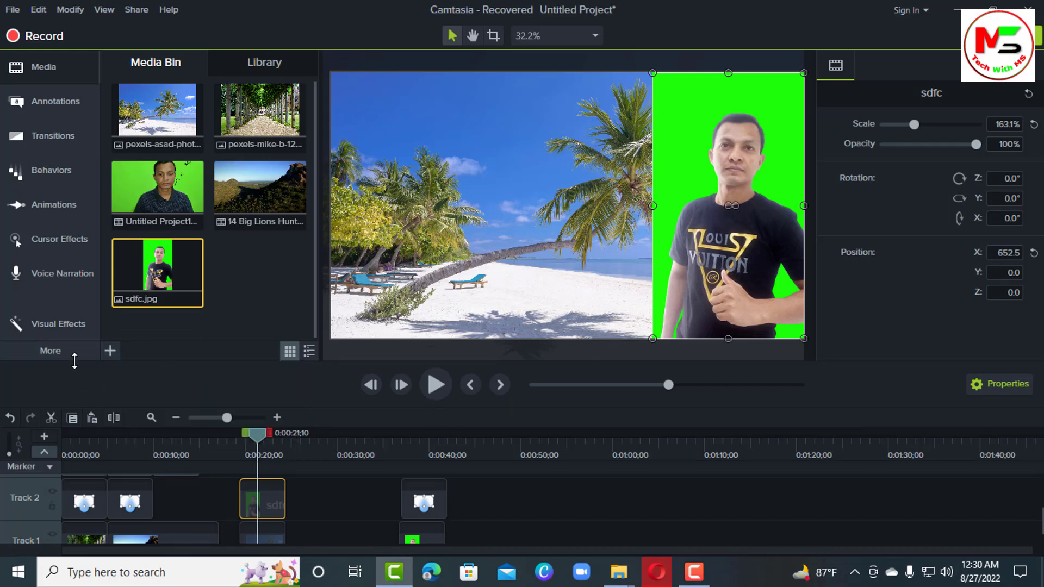
left_click(68, 324)
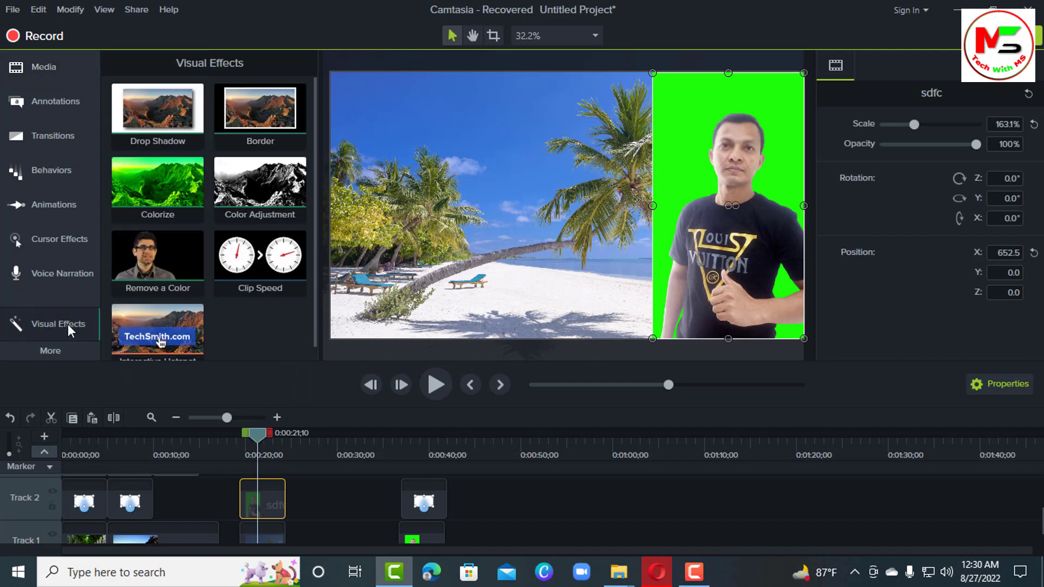
left_click(90, 355)
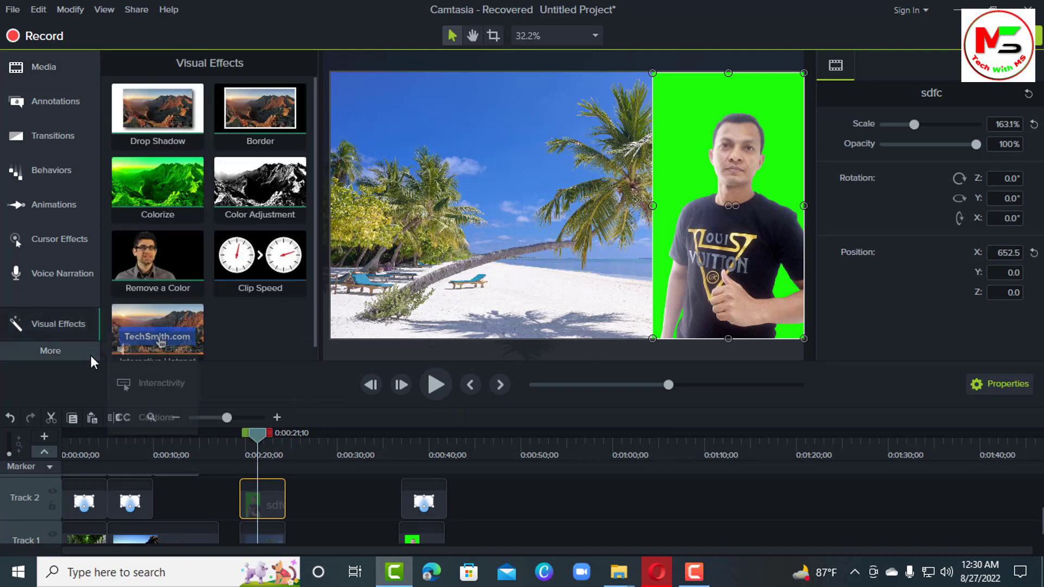
left_click(153, 350)
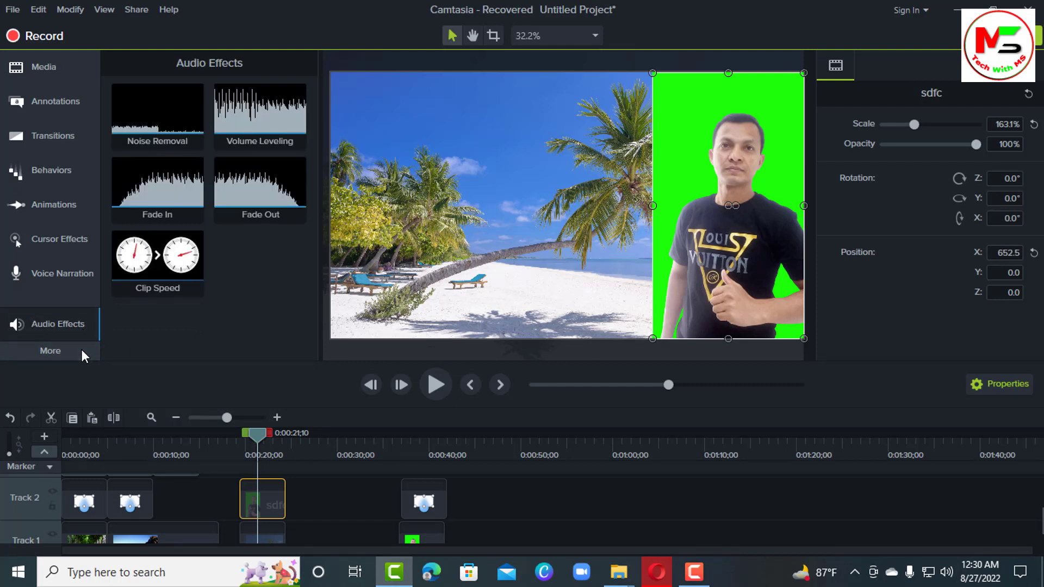
left_click(80, 349)
left_click(168, 351)
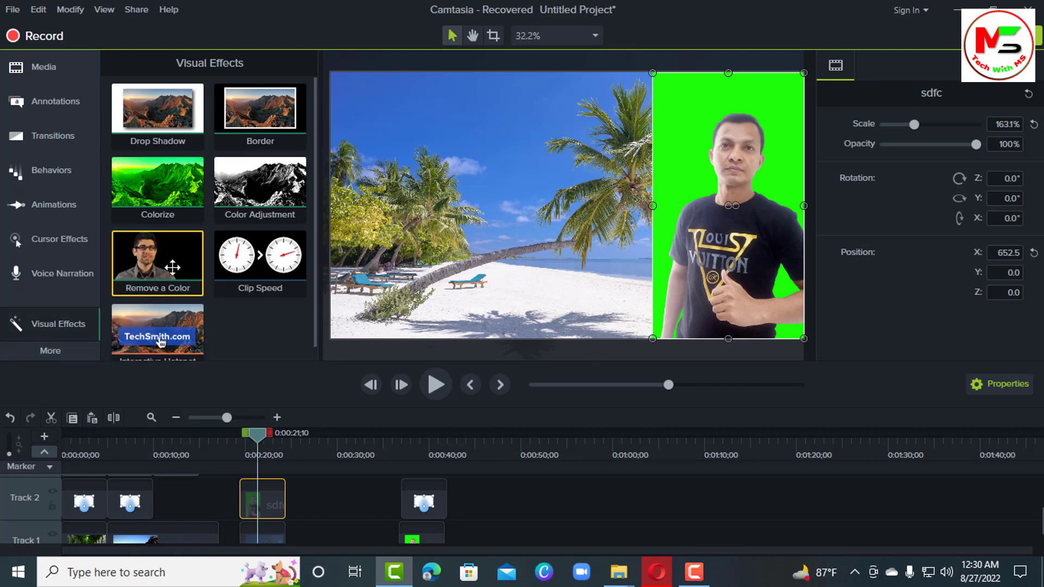
left_click_drag(172, 267, 262, 492)
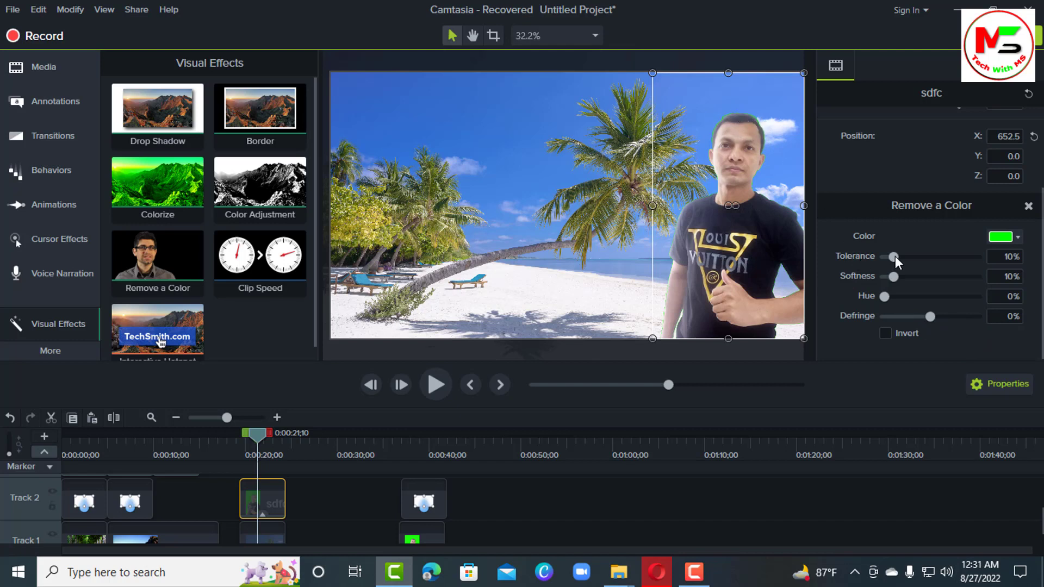
left_click_drag(895, 256, 906, 263)
left_click_drag(894, 277, 954, 315)
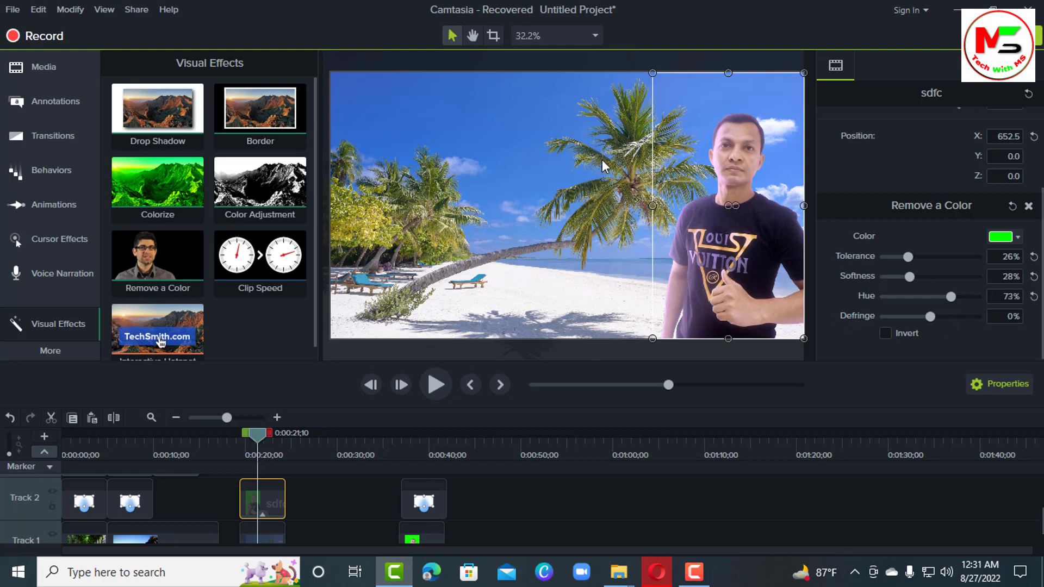
Step: Detach the canvas to inspect the composite in a separate window, and close that window
left_click(561, 37)
left_click(560, 37)
left_click(571, 41)
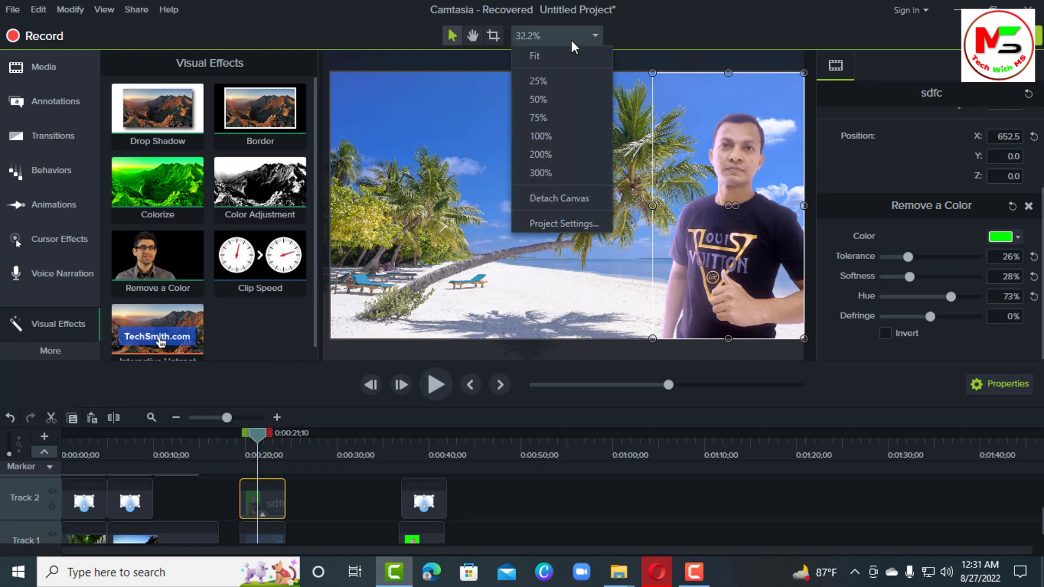
left_click(560, 198)
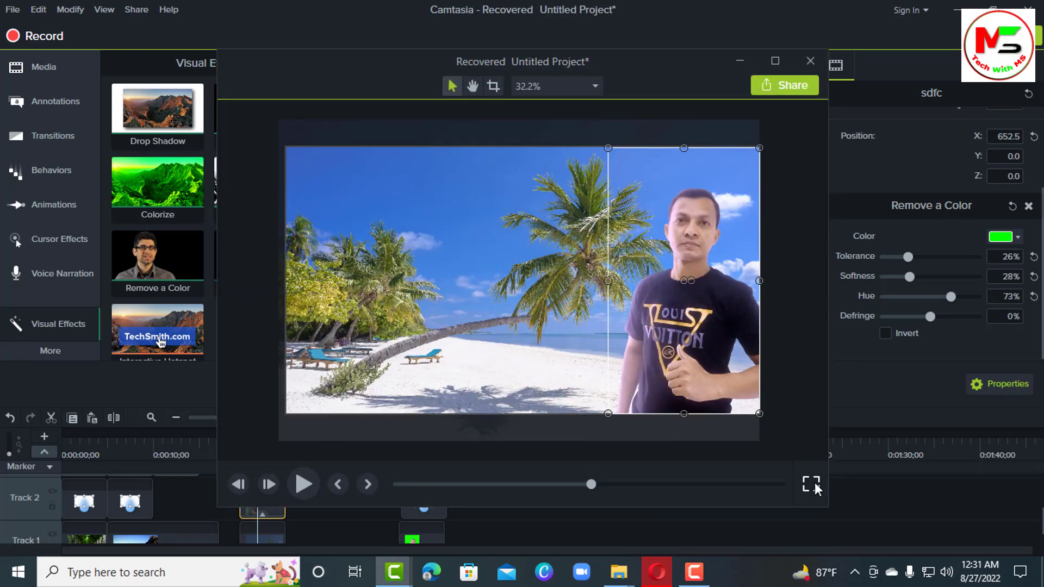
left_click(813, 62)
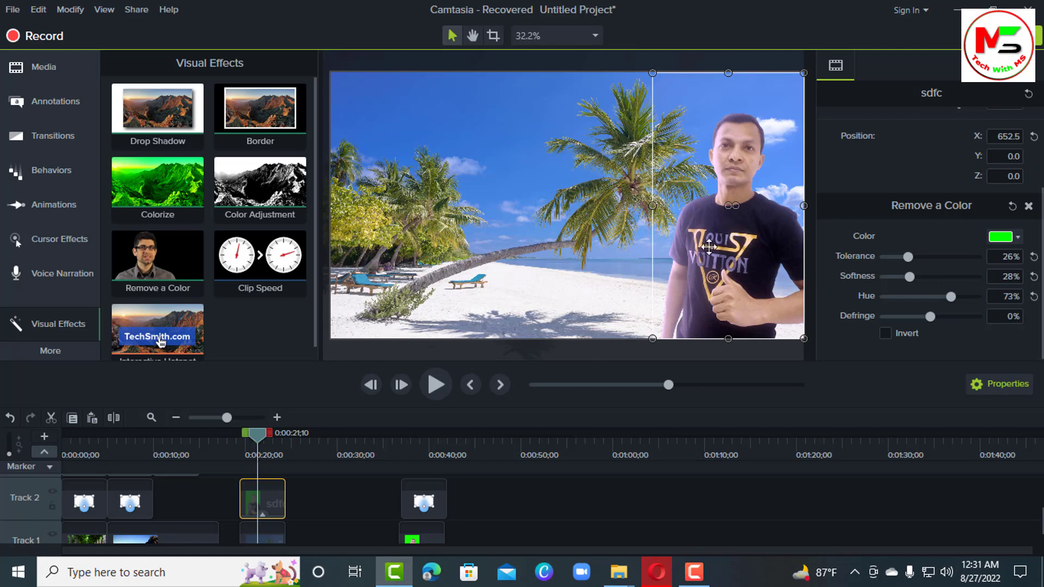
Step: Play back the sdfc clip over the beach photo from its start to preview the composite
left_click_drag(257, 433, 242, 435)
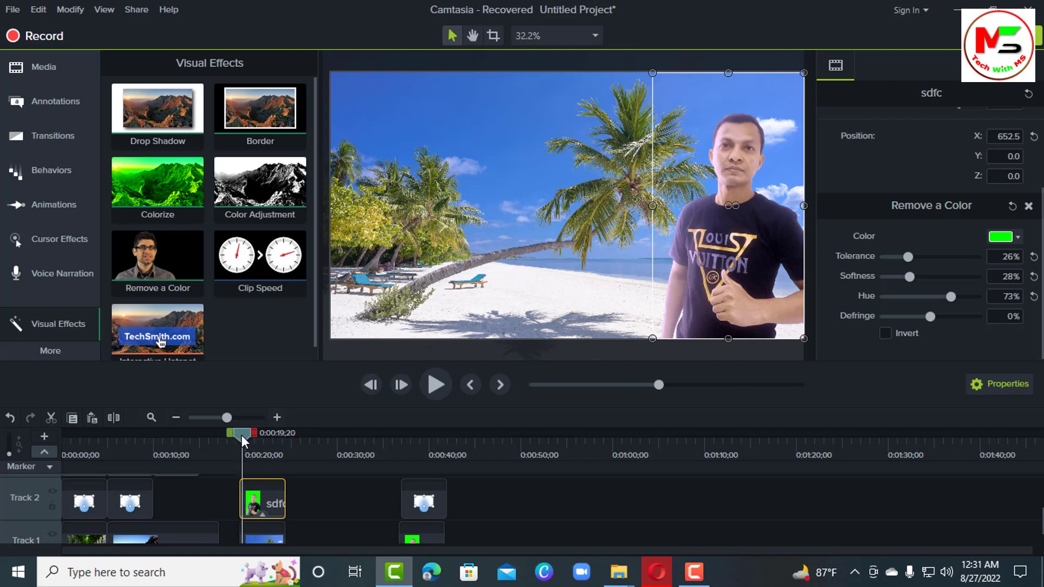
left_click(444, 386)
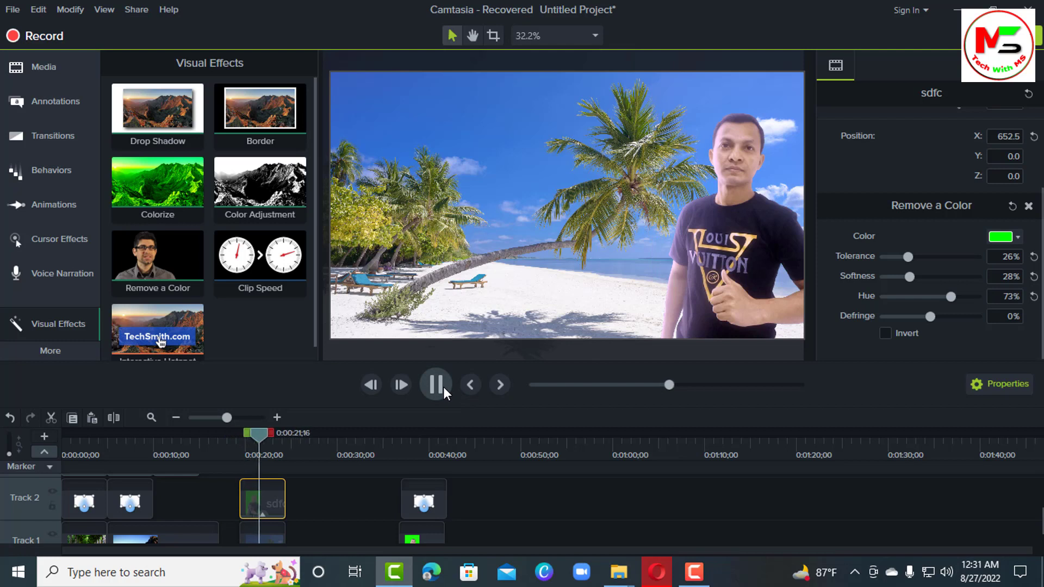
left_click(443, 387)
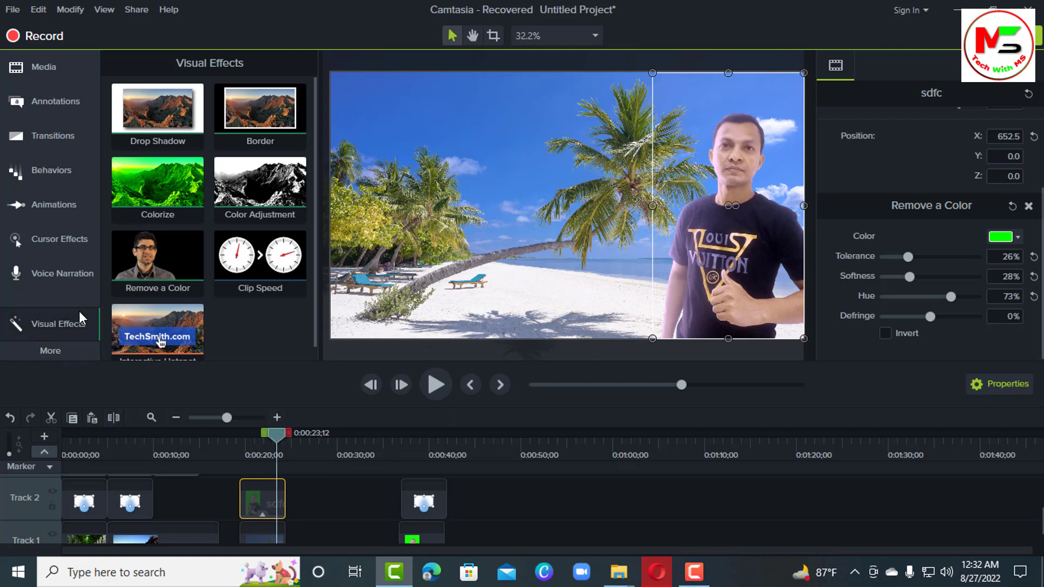
Step: Add a Blur annotation over the sdfc clip's time span and scale it to 400% so it covers the whole canvas
left_click(67, 113)
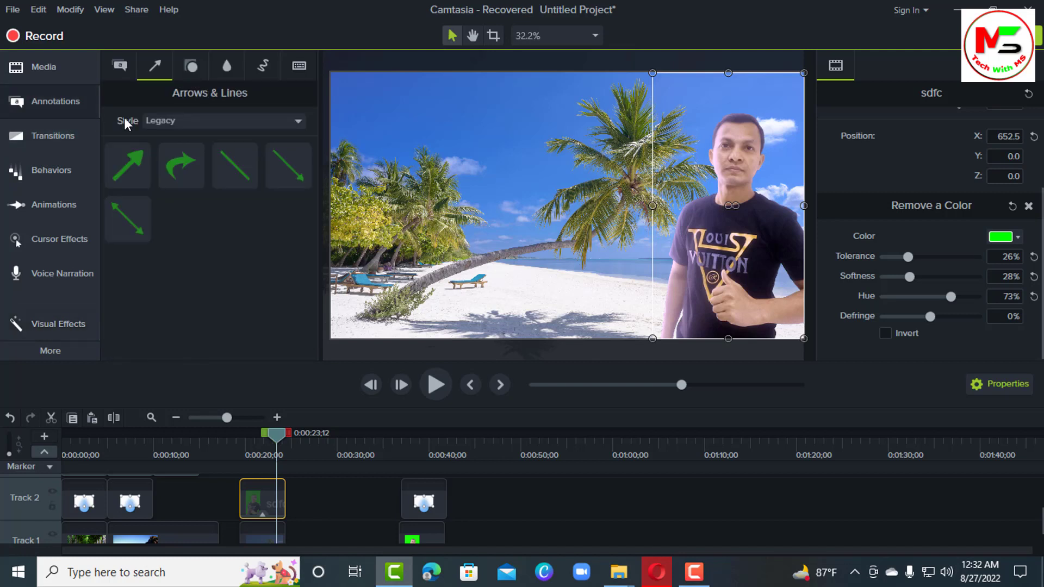
left_click(227, 66)
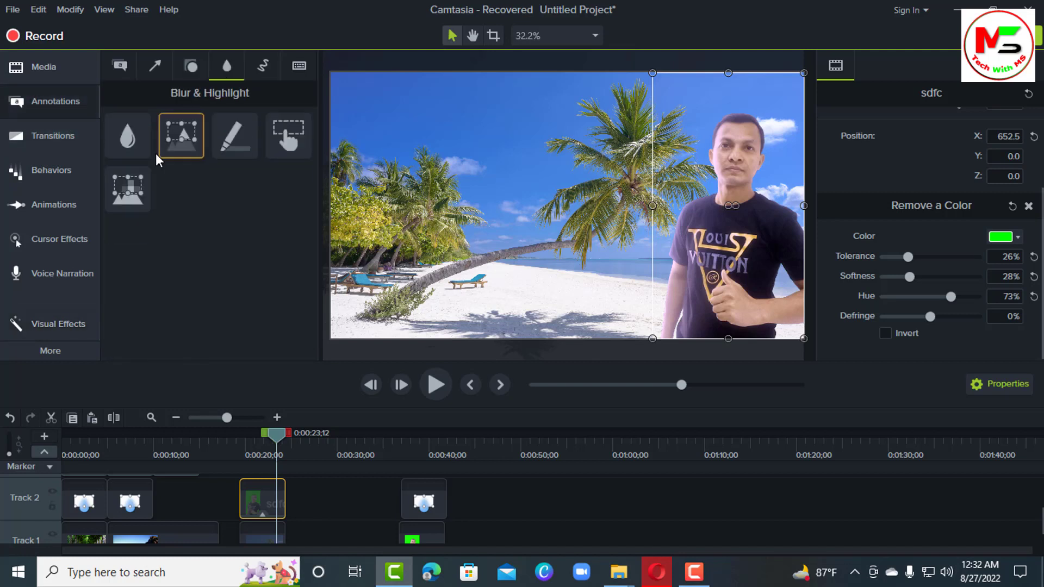
left_click_drag(134, 140, 264, 538)
left_click(260, 507)
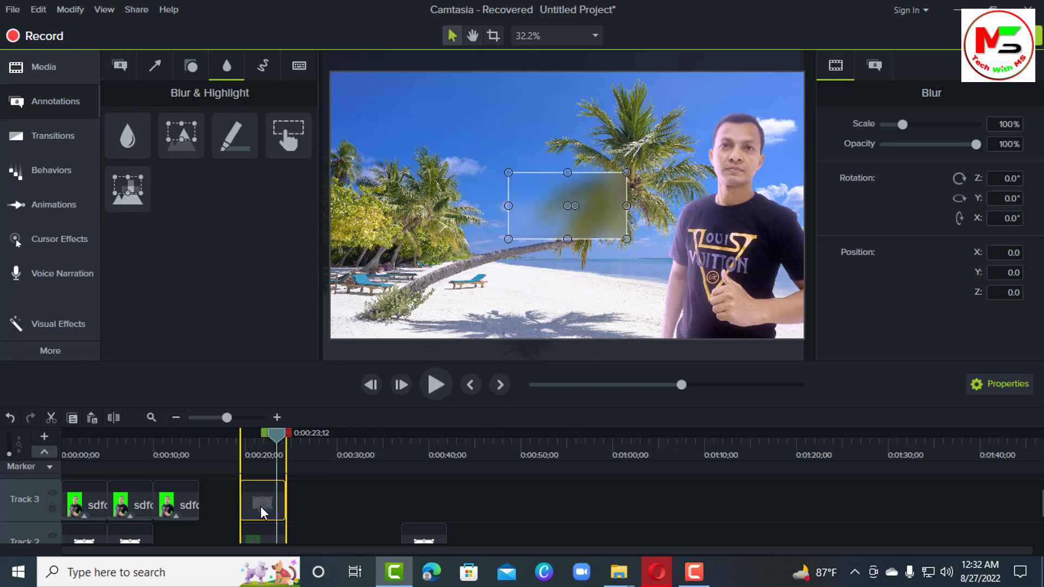
left_click_drag(554, 214, 382, 114)
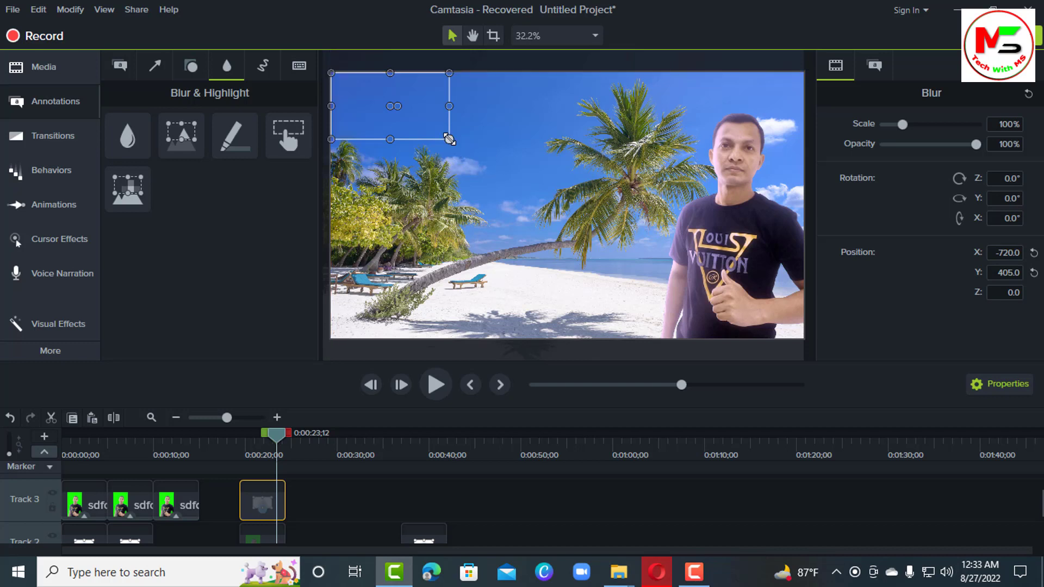
left_click_drag(449, 139, 805, 342)
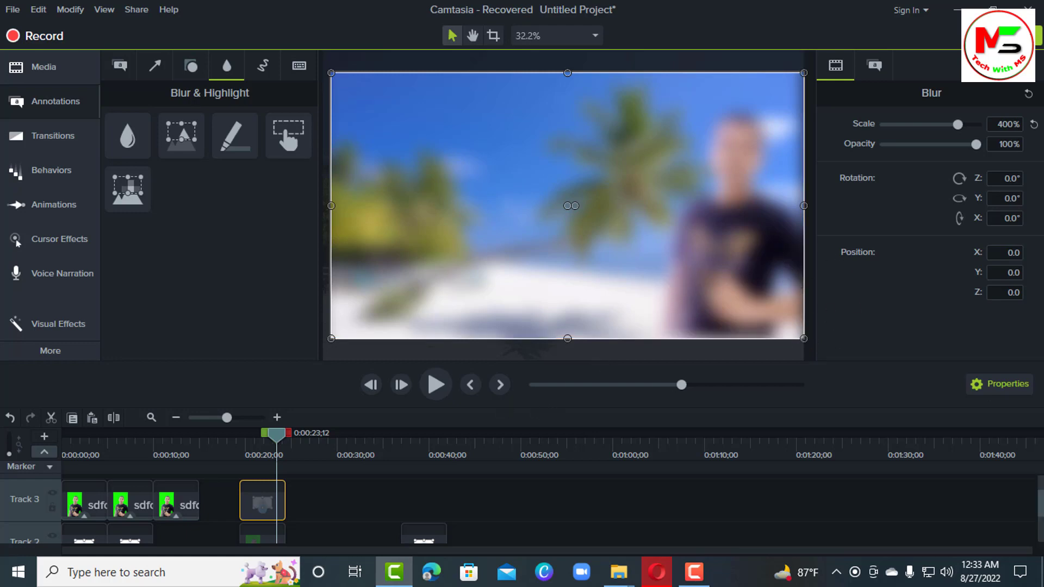
Step: Send the Blur annotation backward one level so that it sits behind the sdfc clip
scroll(591, 489, "down", 2)
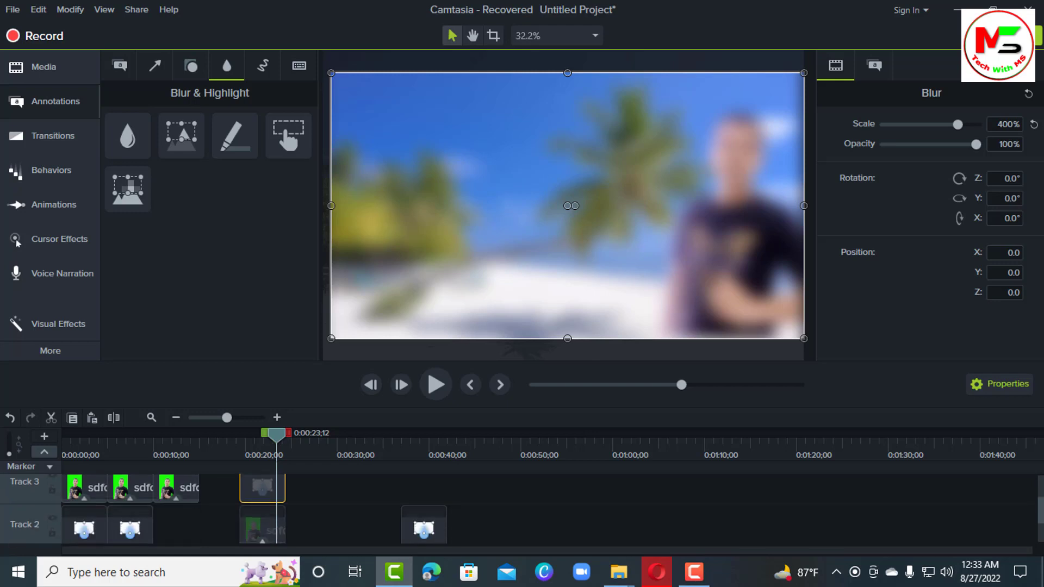
left_click_drag(281, 435, 252, 436)
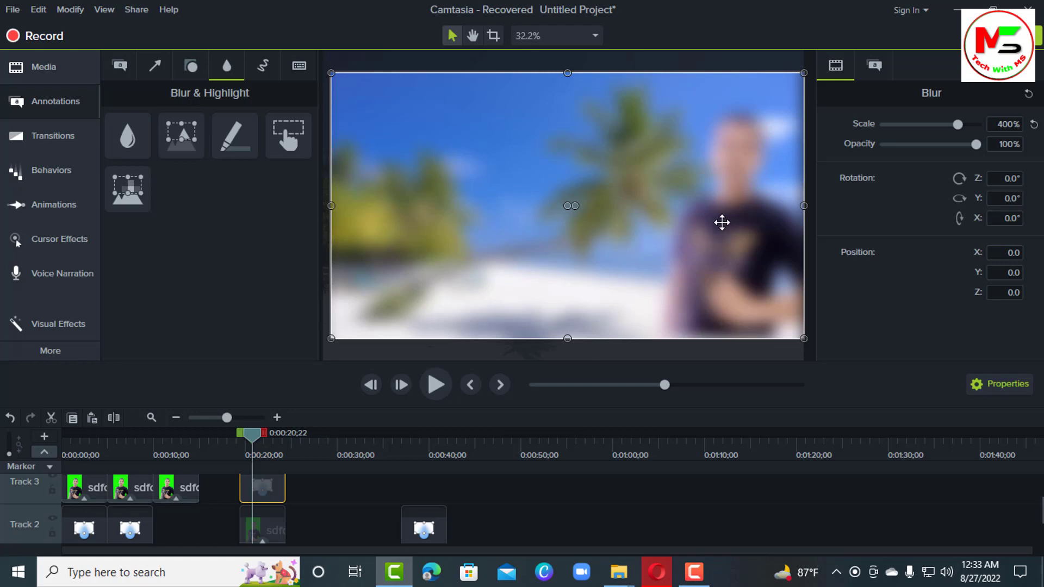
left_click(39, 9)
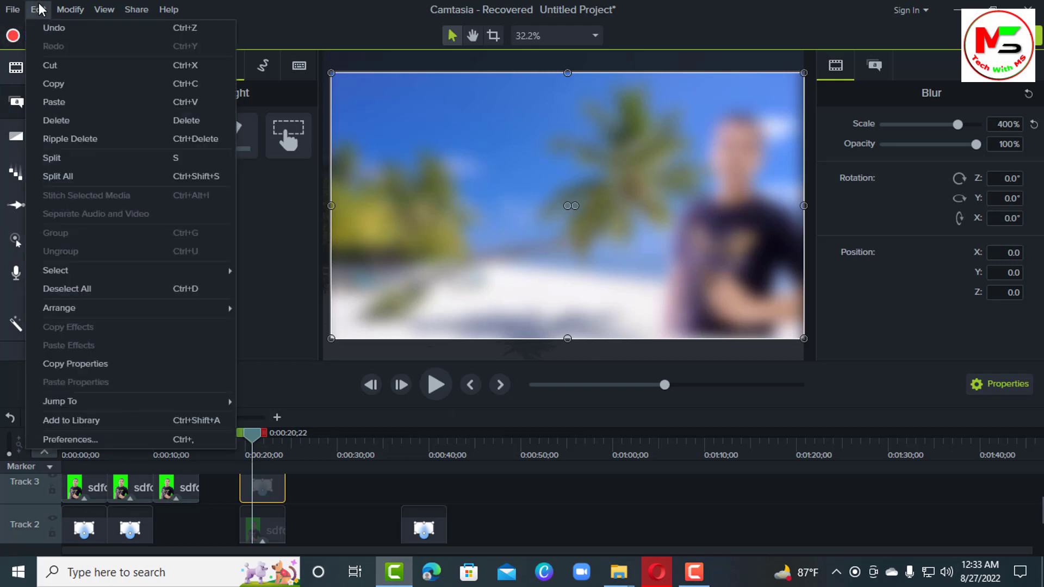
mouse_move(84, 309)
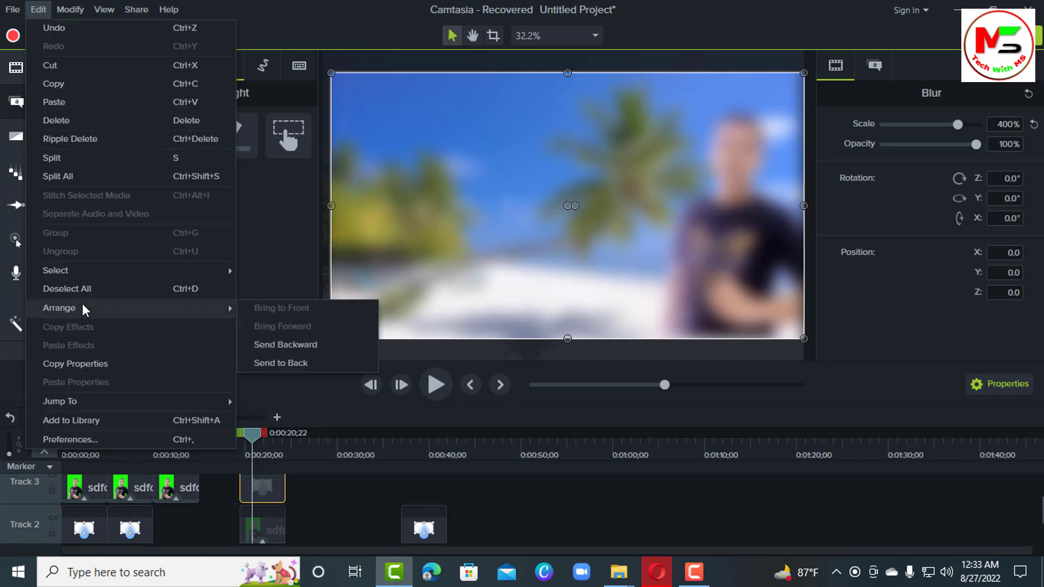
left_click(306, 344)
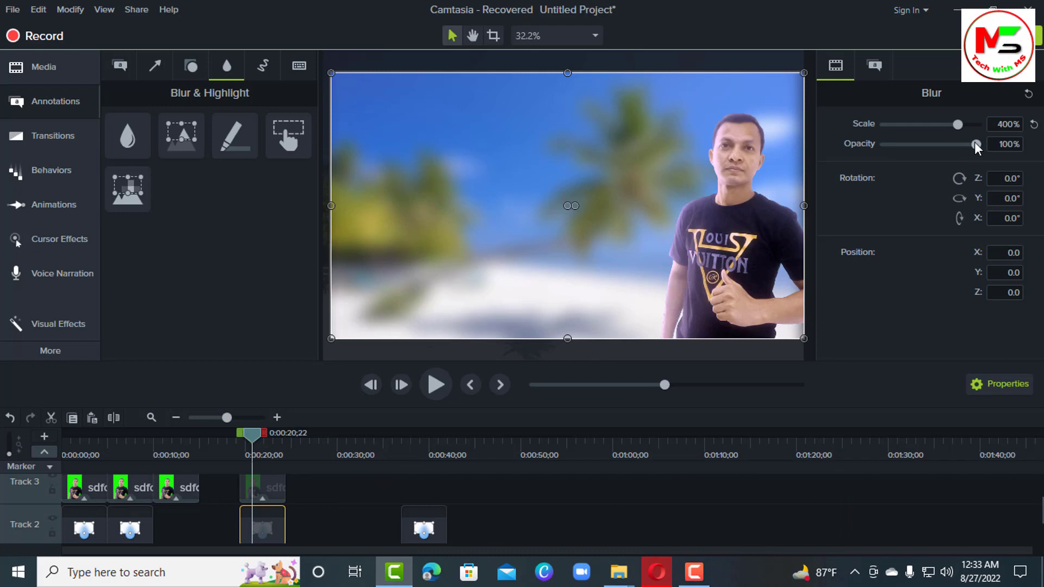
Step: Reduce the Blur annotation's opacity to 85%, keep it filling the canvas, and preview the blurred background
left_click_drag(974, 143, 960, 124)
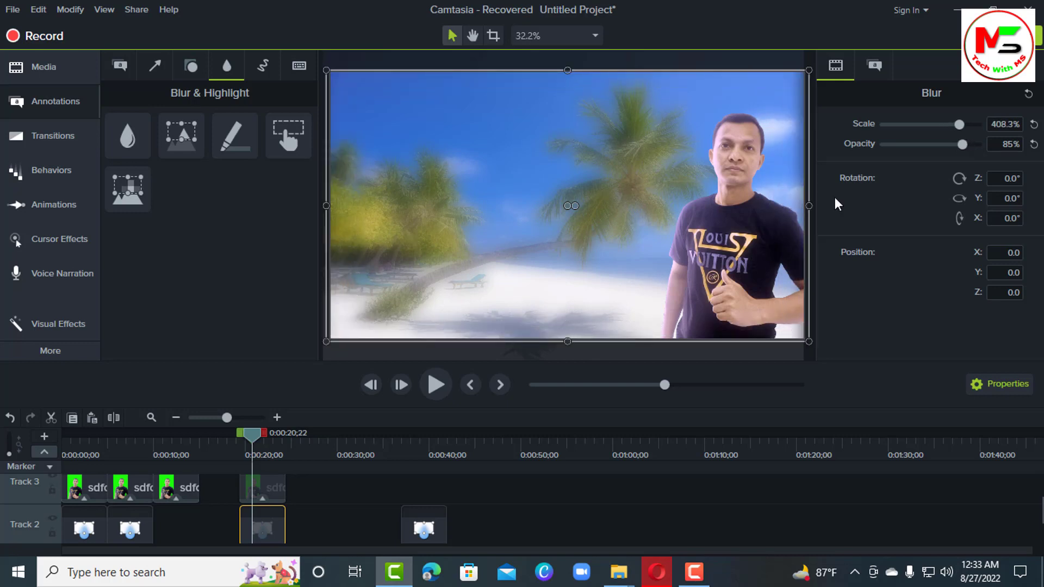
left_click(435, 393)
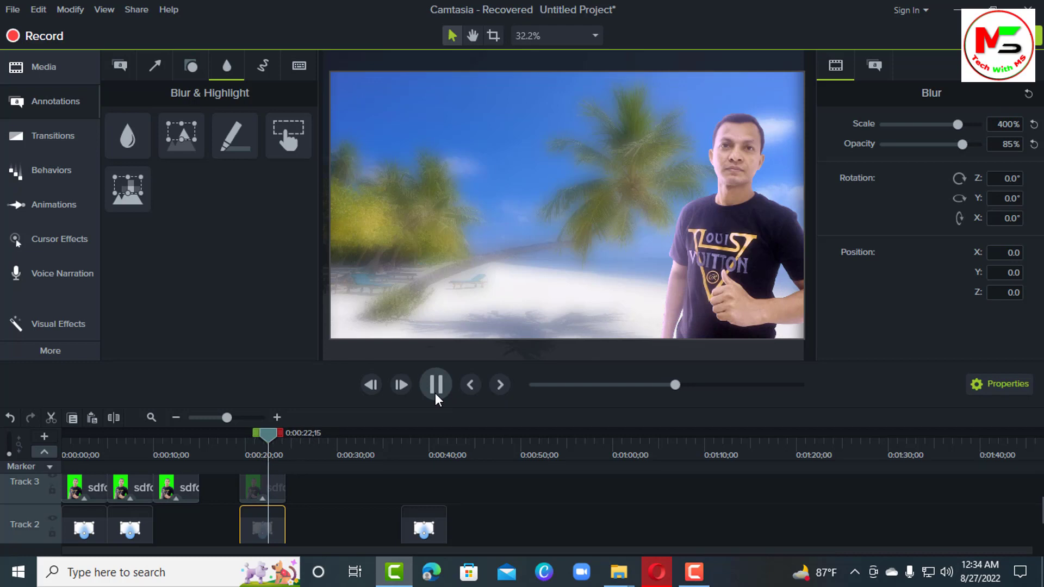
key("space")
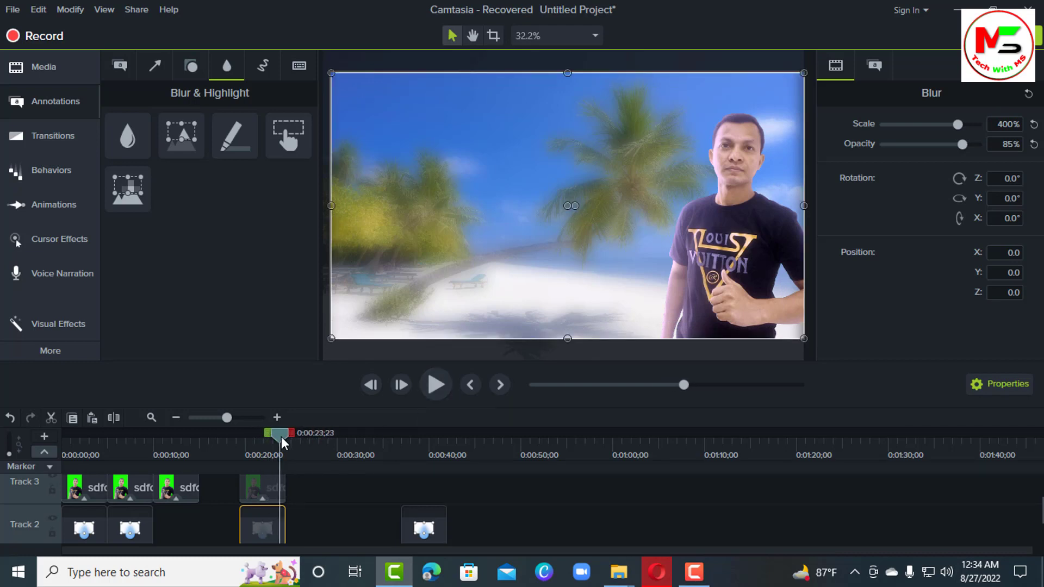
left_click_drag(281, 436, 260, 436)
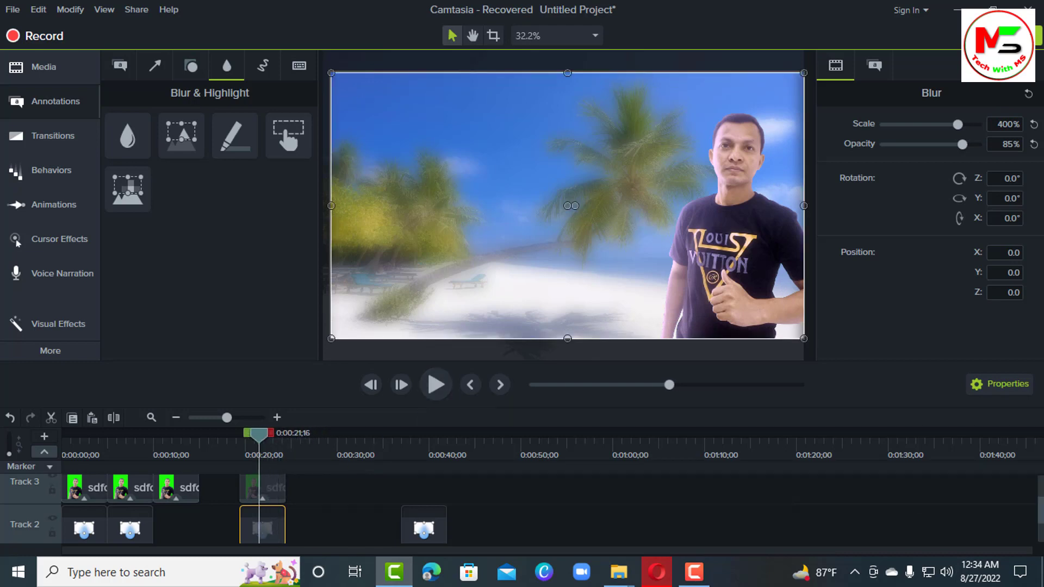
Step: Cut the beach photo from beneath the sdfc clip and paste it into the empty stretch further along Track 1
scroll(326, 509, "down", 1)
left_click_drag(337, 526, 312, 529)
left_click(270, 523)
right_click(270, 523)
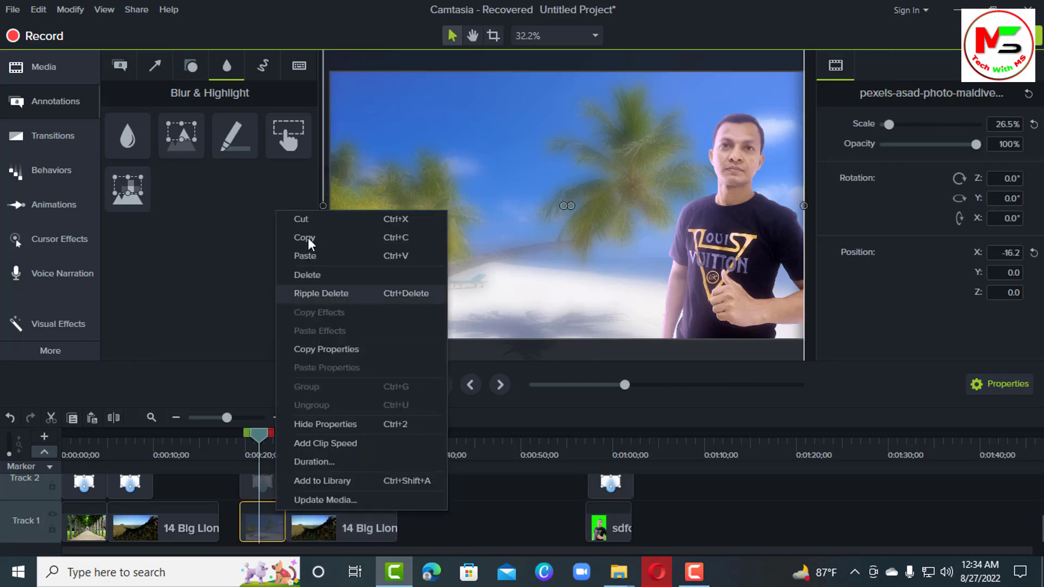
left_click(308, 220)
right_click(442, 514)
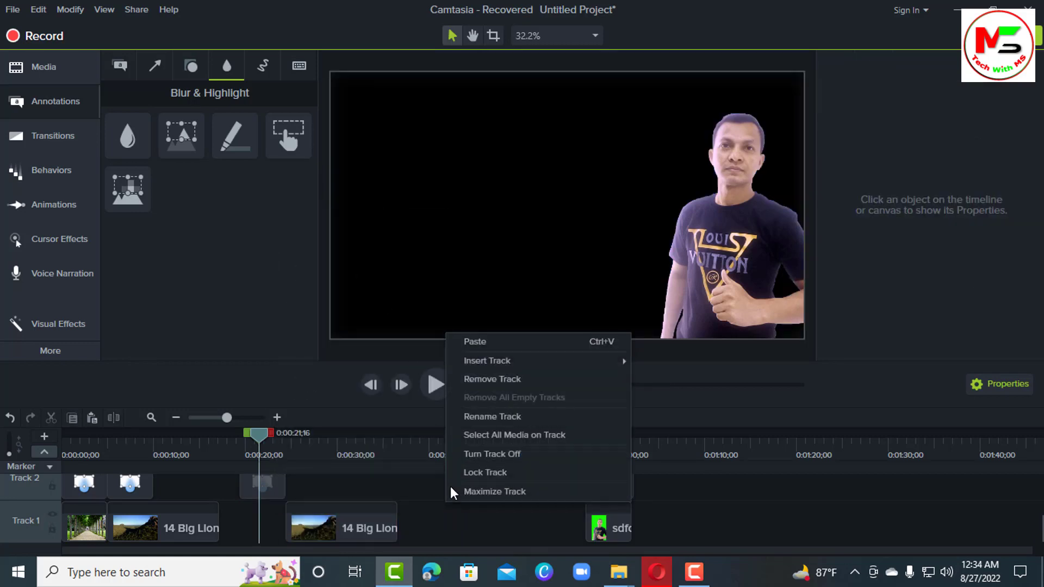
left_click(488, 338)
Step: Move the second 14 Big Lions video on Track 1 to start beneath the blurred sdfc clip, and preview it
left_click(364, 529)
left_click_drag(364, 529, 444, 397)
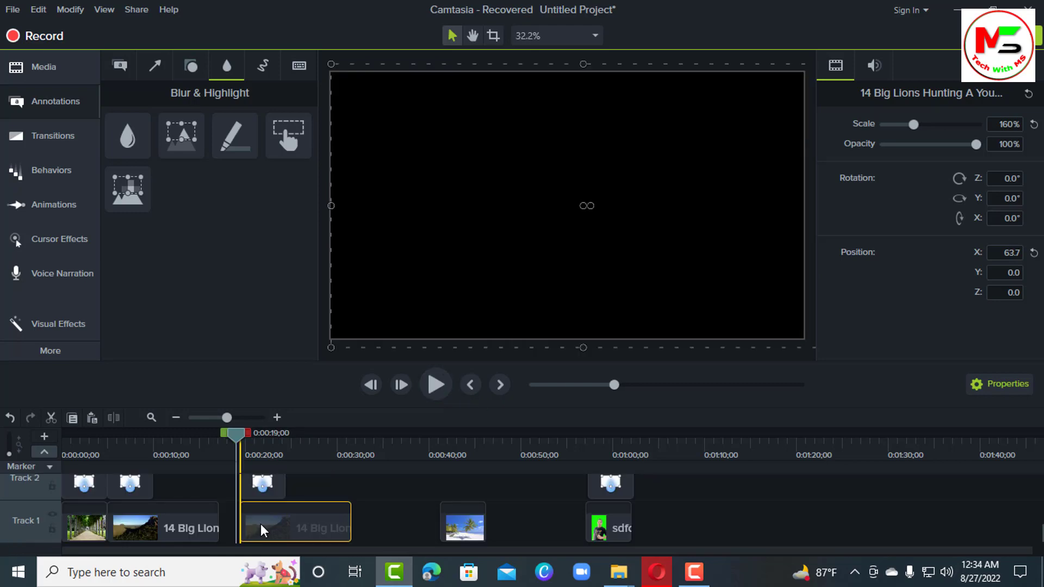
left_click_drag(260, 523, 260, 524)
left_click(432, 397)
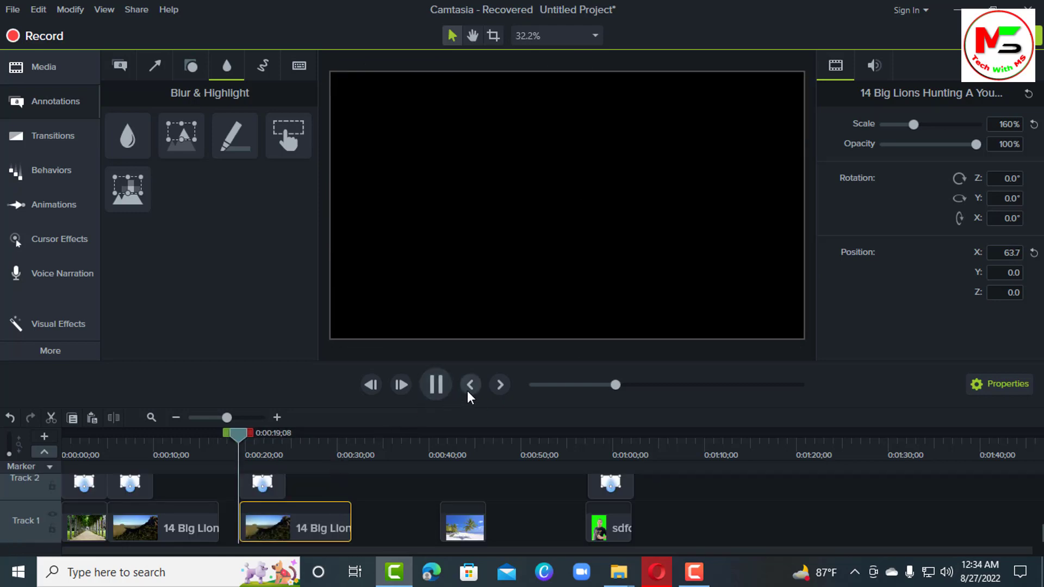
left_click(439, 390)
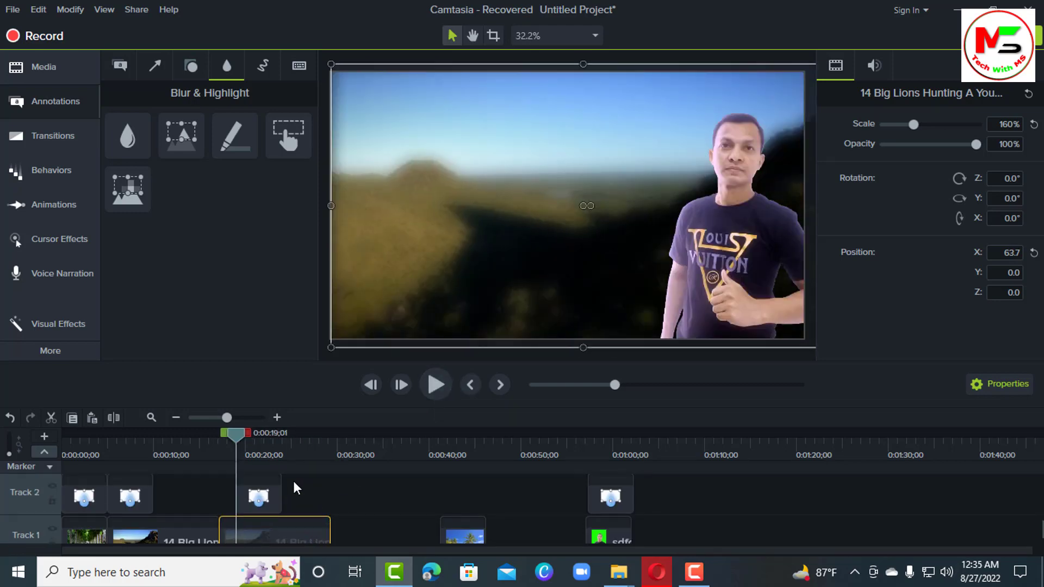
left_click_drag(255, 536, 289, 529)
left_click(445, 392)
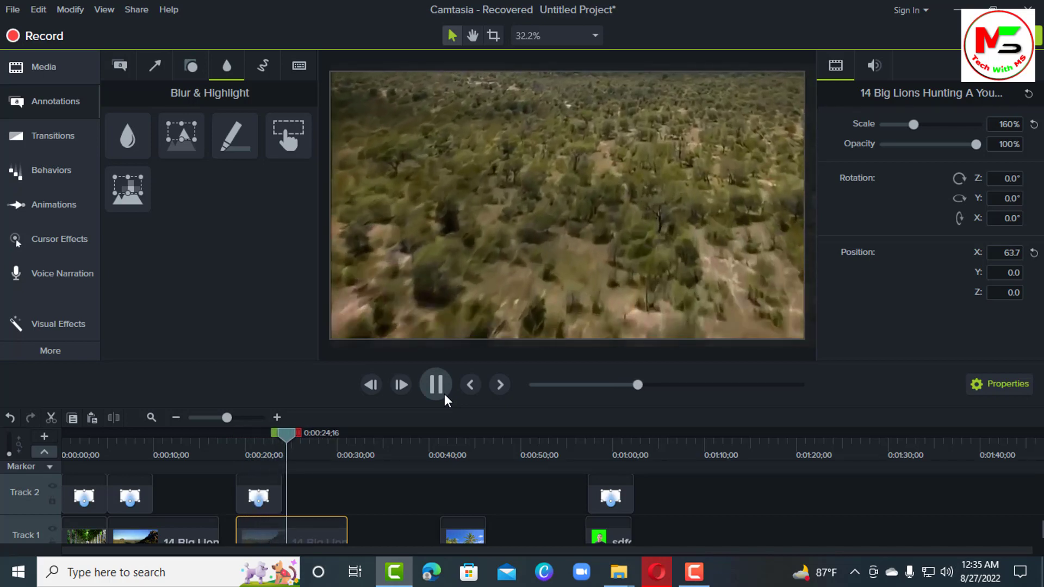
left_click_drag(298, 434, 254, 442)
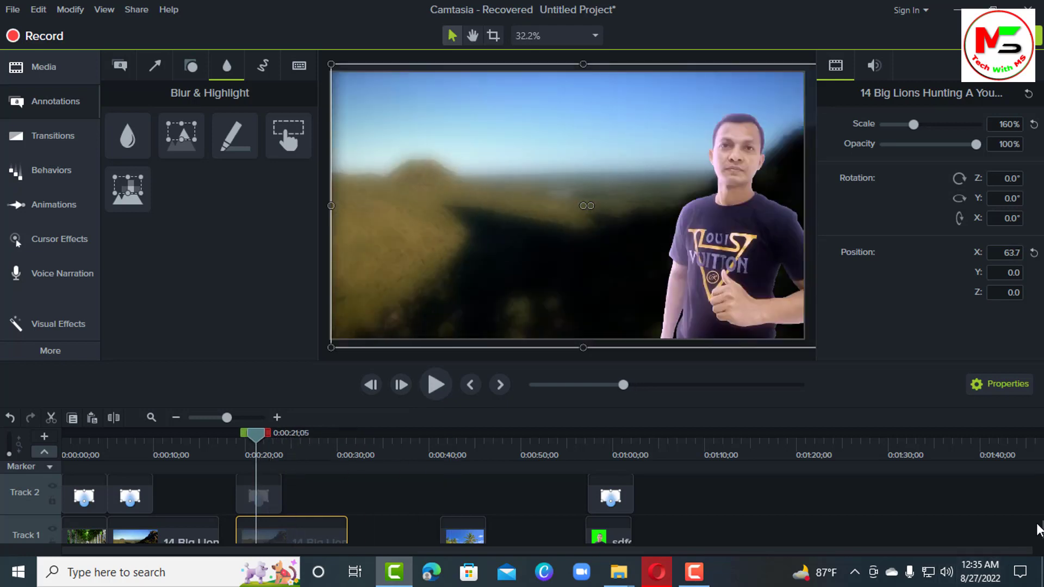
Step: Copy the keyed sdfc clip on Track 3 and paste the duplicate directly after it on the same track
scroll(1042, 522, "up", 2)
scroll(1041, 522, "down", 1)
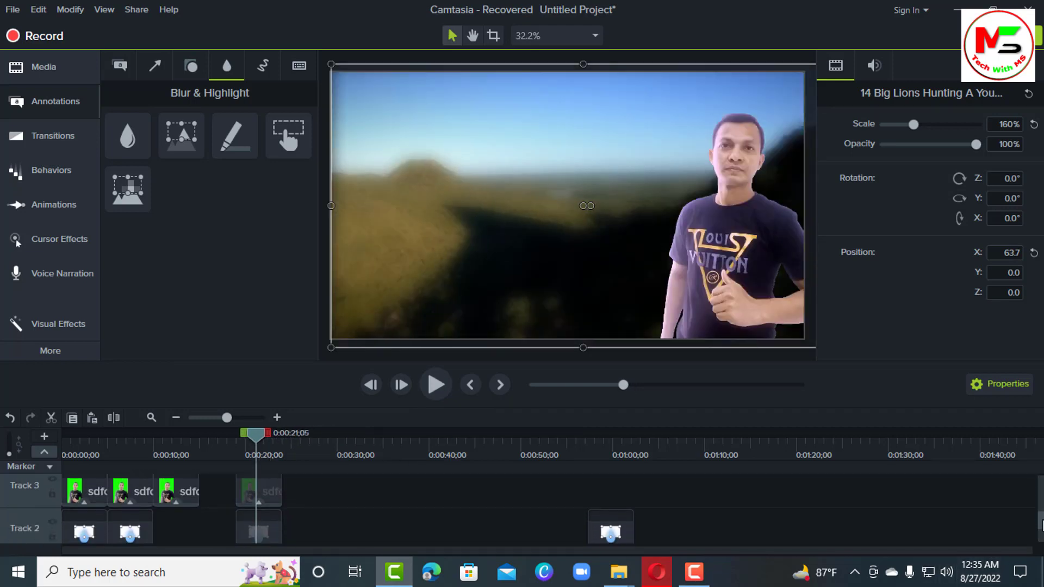
left_click(306, 495)
left_click(274, 491)
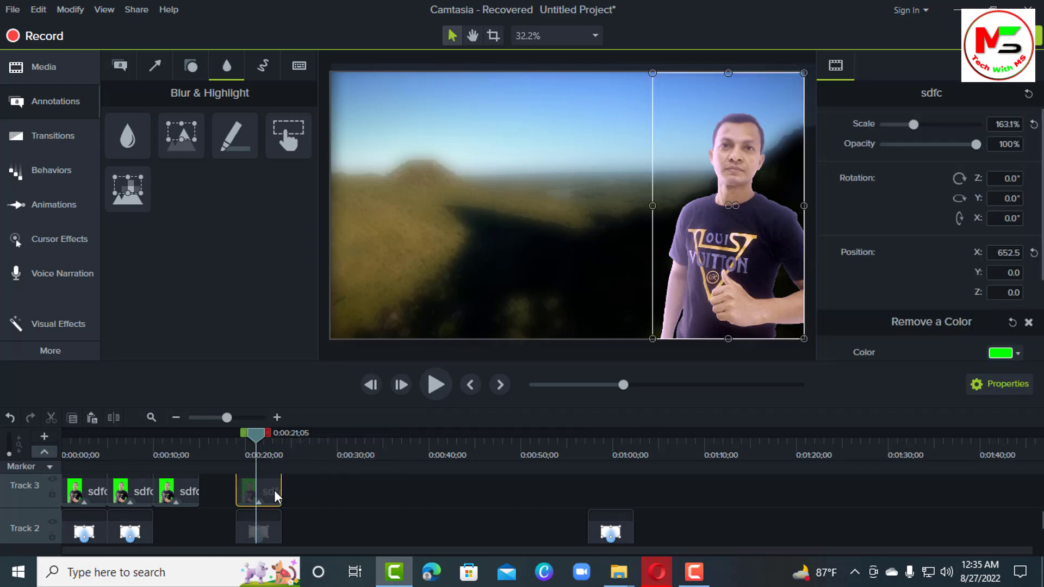
right_click(274, 491)
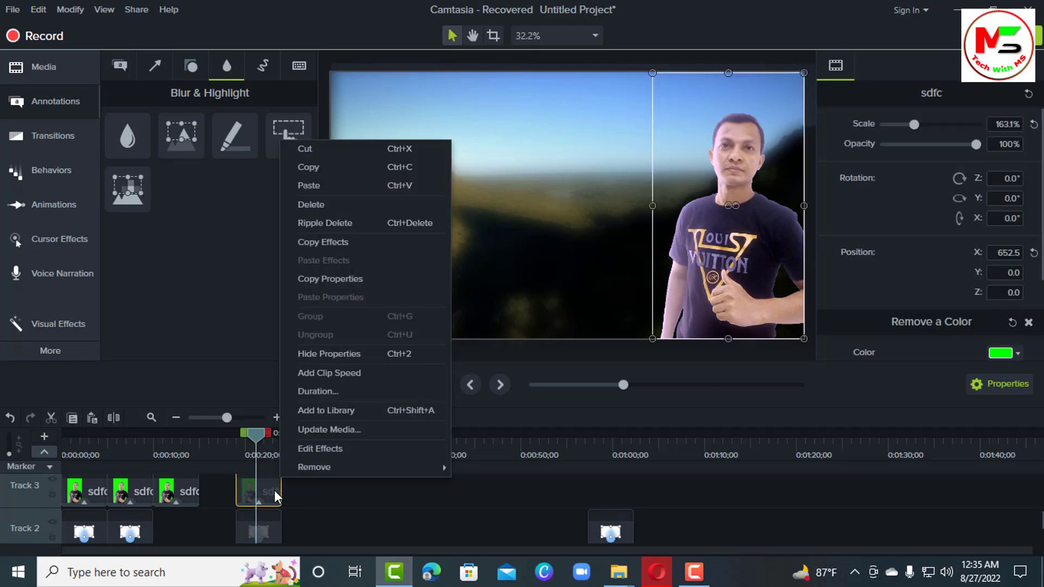
left_click(321, 168)
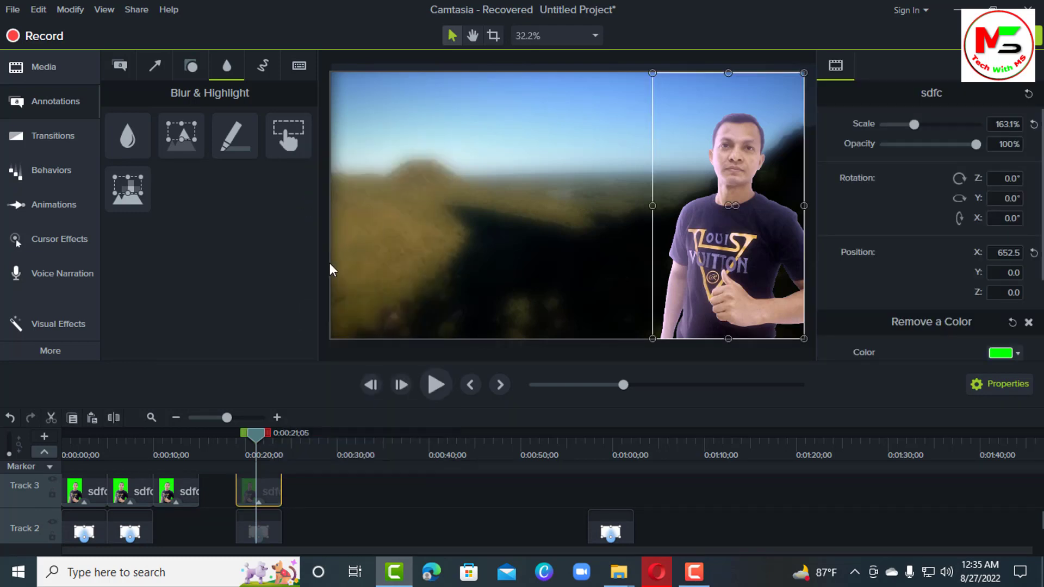
left_click(286, 482)
right_click(286, 482)
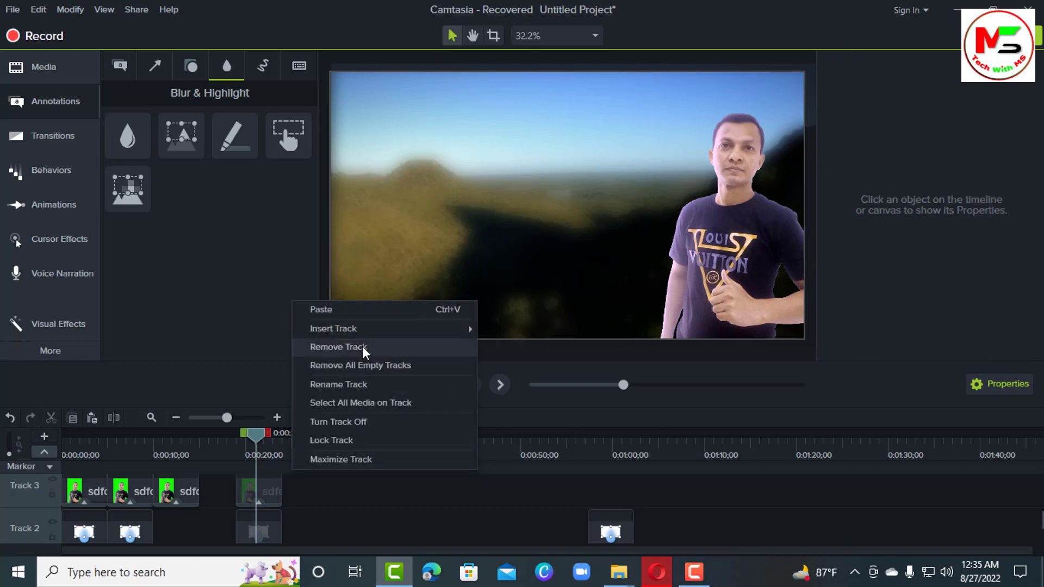
left_click(350, 311)
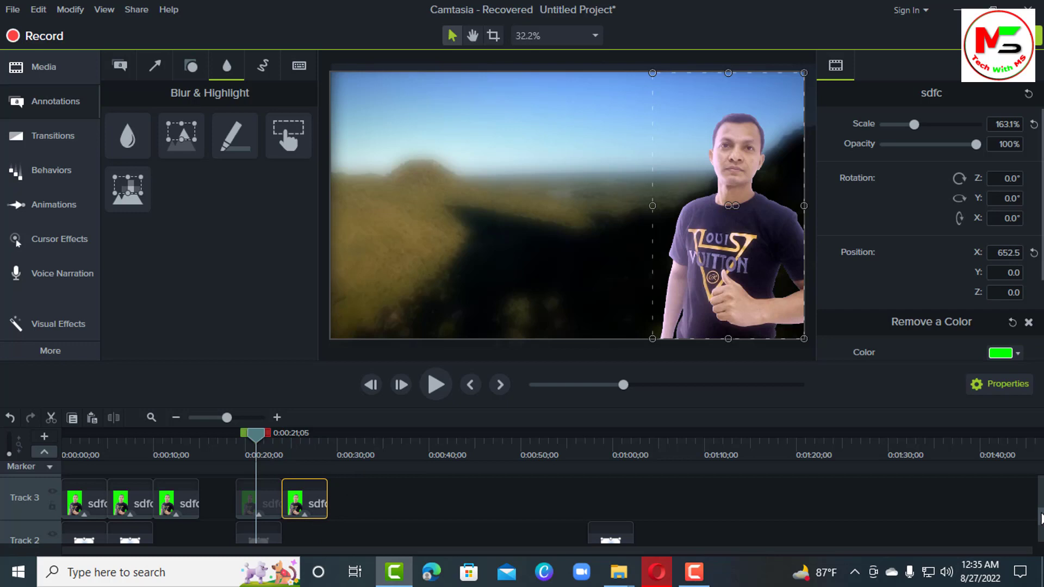
Step: Play the sequence from about 0:00:18;20 and compare the duplicated sdfc section with the blurred section over the video
scroll(1041, 518, "down", 1)
left_click(236, 445)
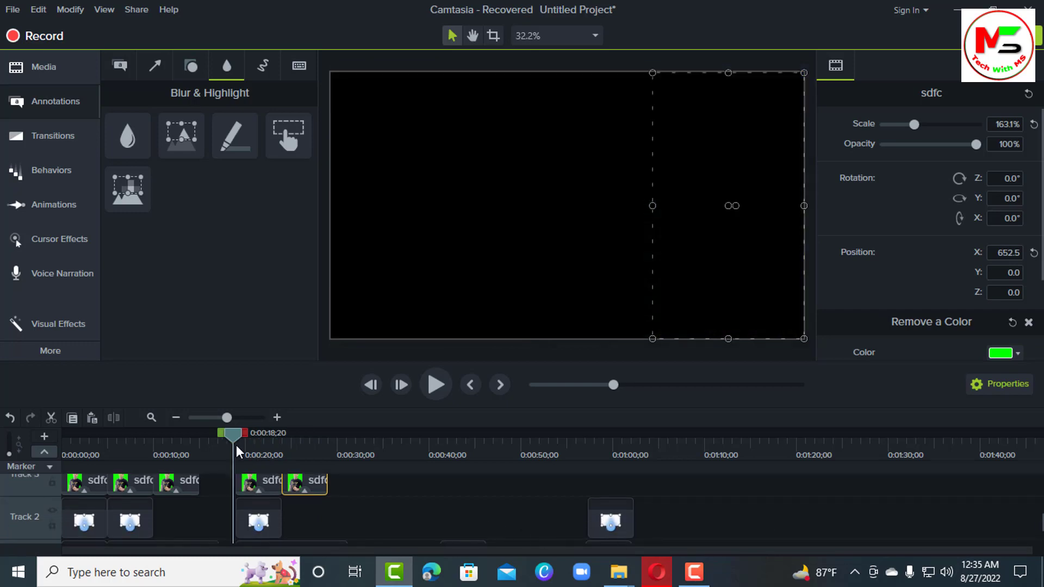
left_click(436, 385)
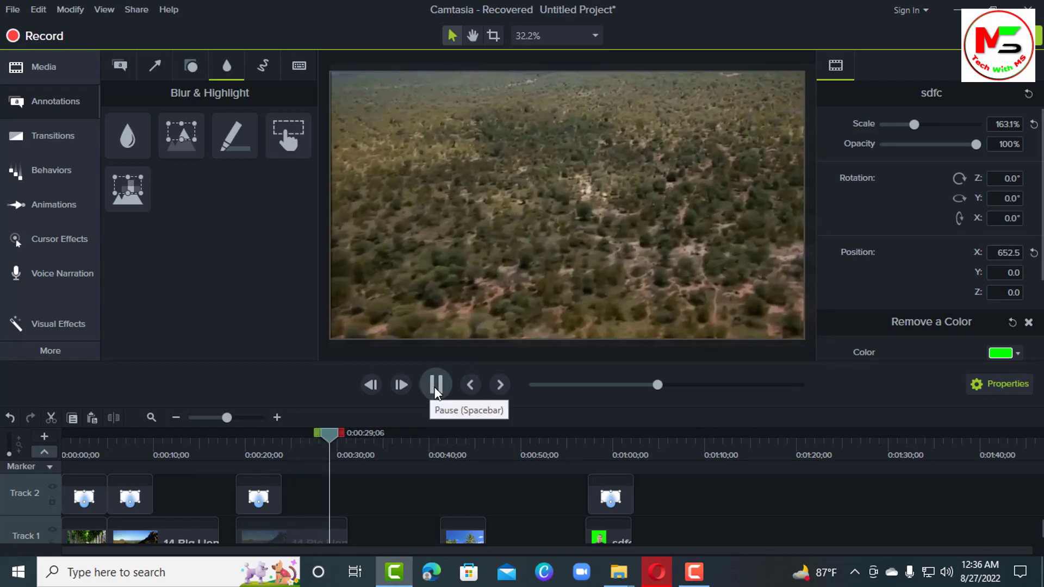
left_click(327, 434)
left_click_drag(342, 438, 318, 442)
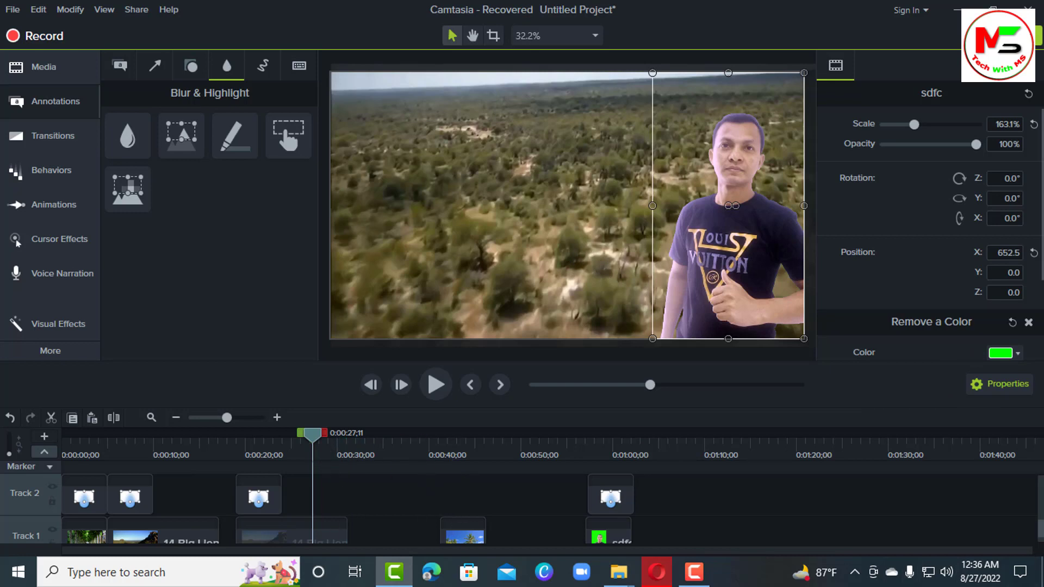
left_click_drag(1040, 530, 1040, 487)
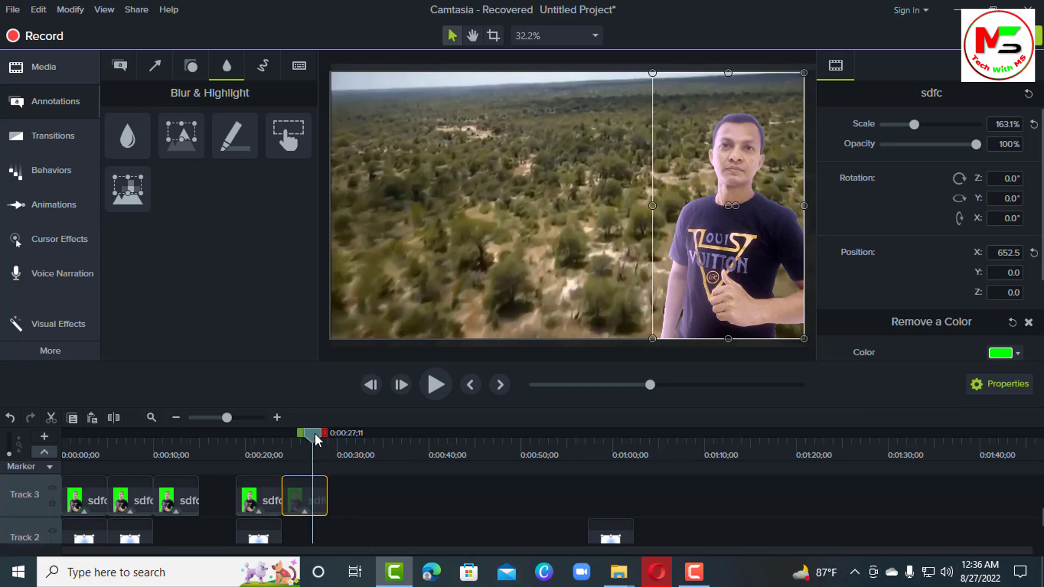
left_click(263, 442)
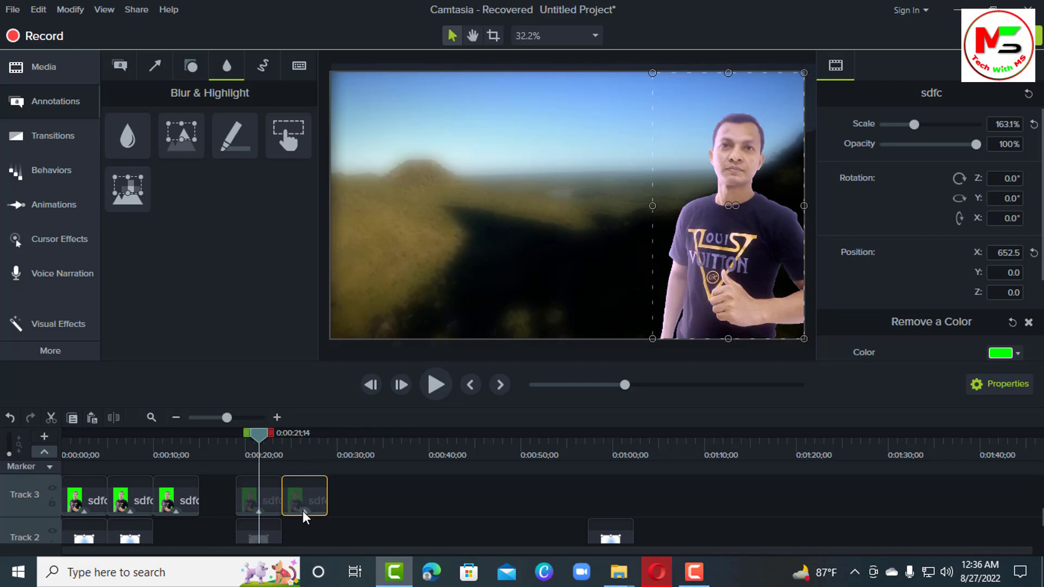
Step: Set the duplicated sdfc clip's Remove a Color effect to 41% tolerance, 21% softness and 58% hue
left_click(303, 508)
left_click(315, 508)
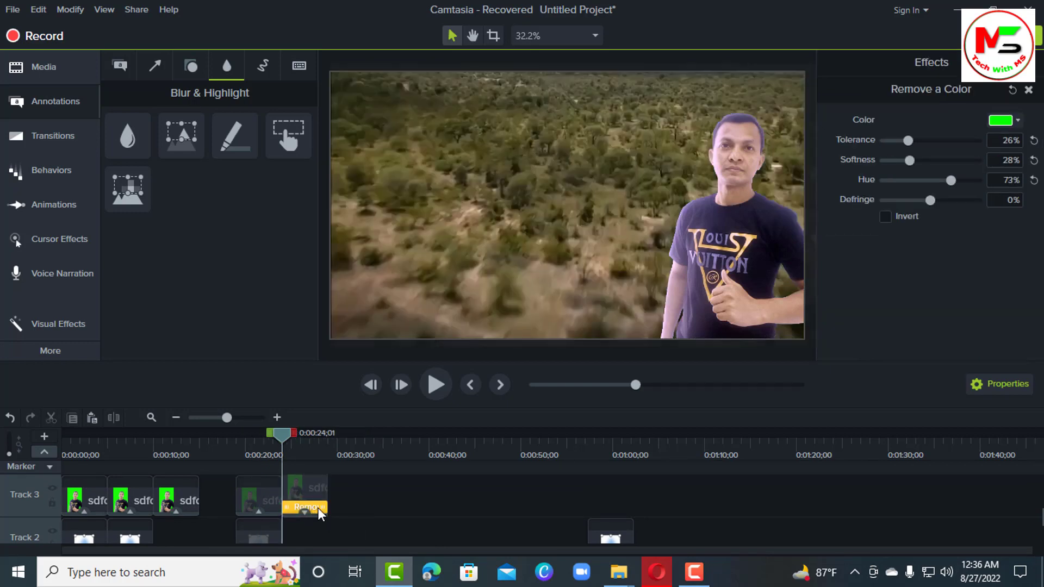
left_click(335, 510)
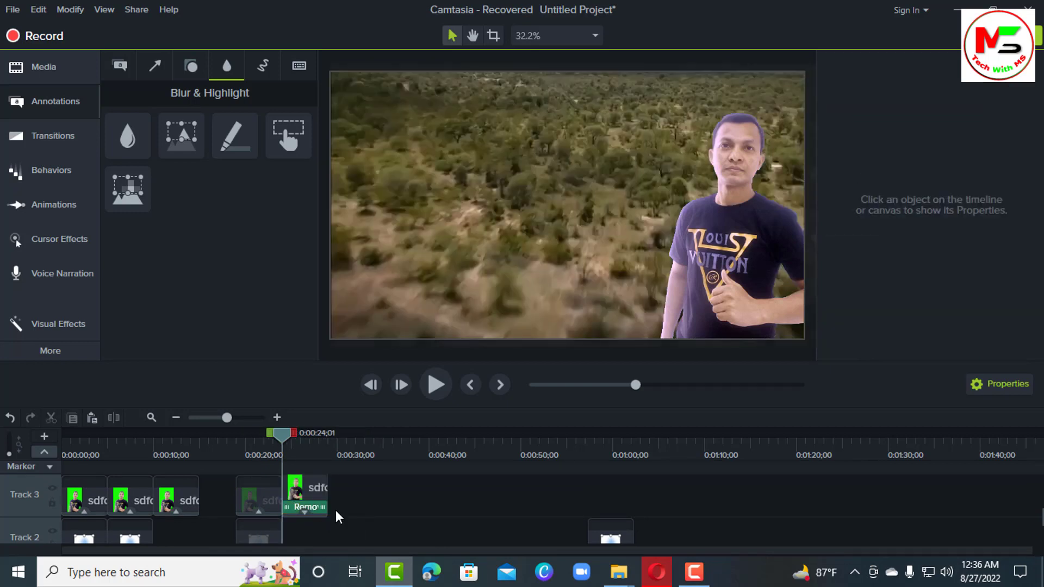
left_click(302, 510)
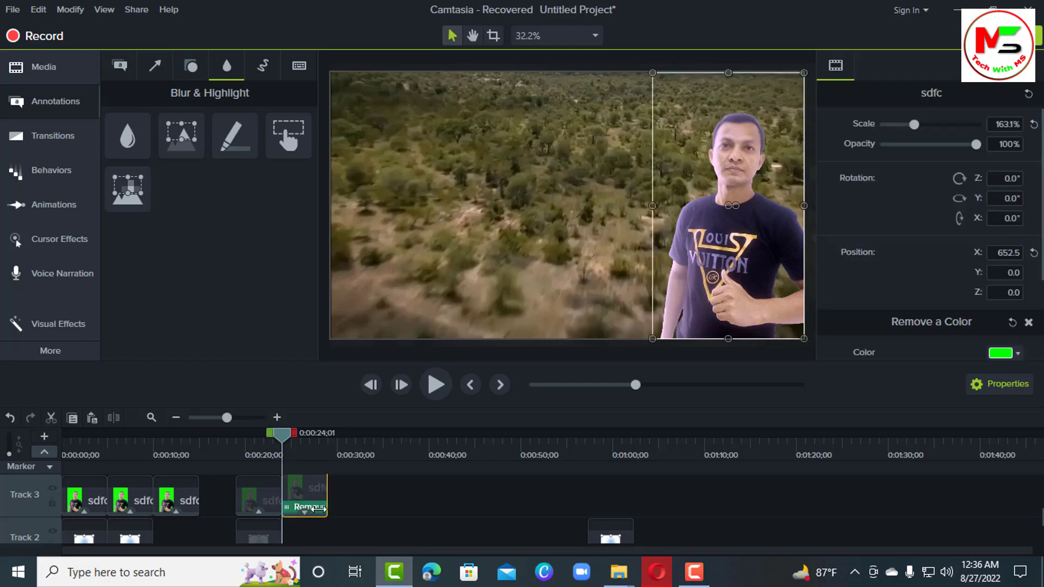
left_click(314, 508)
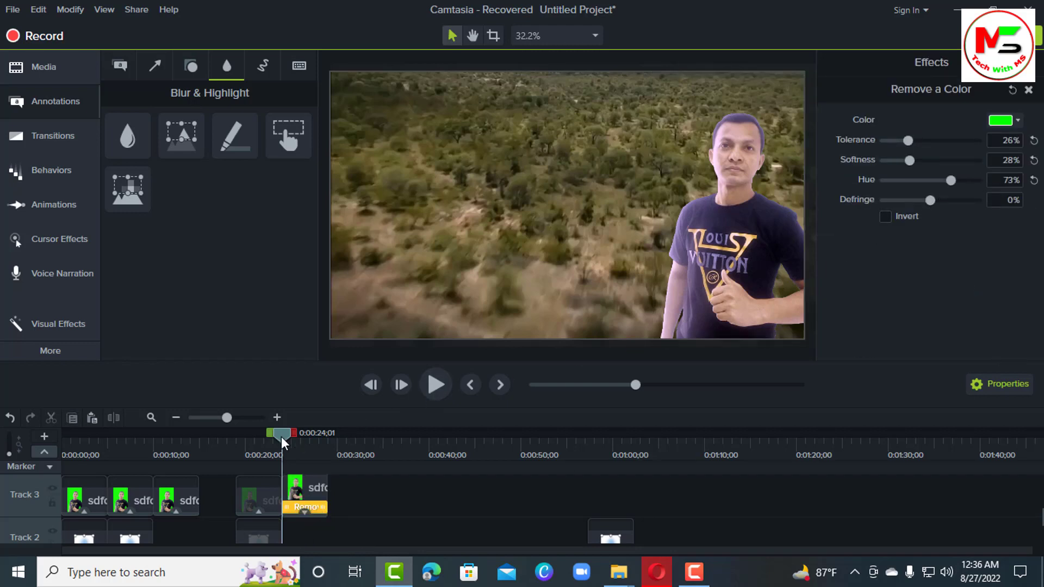
left_click_drag(282, 436, 301, 438)
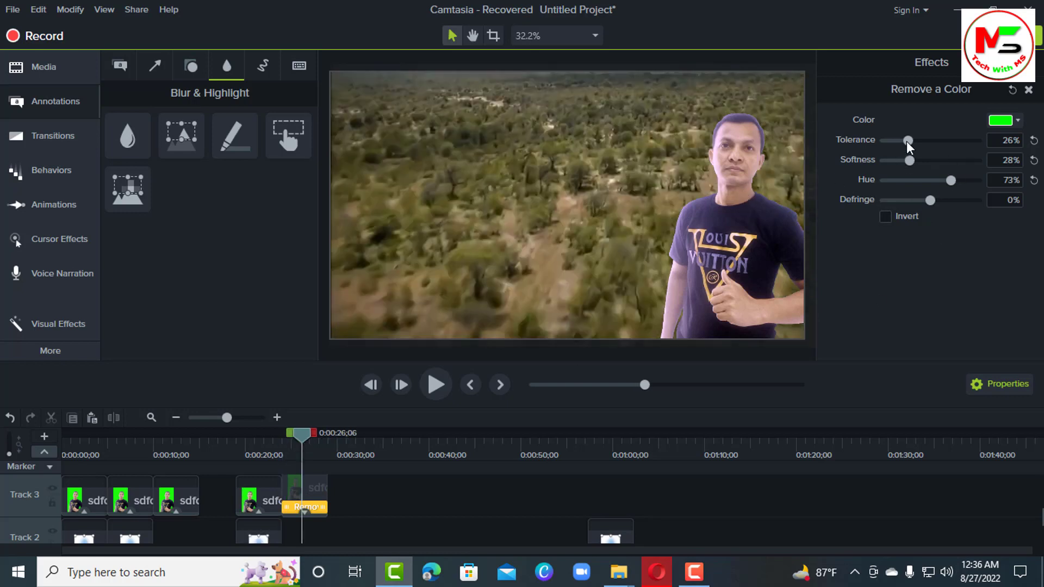
left_click_drag(906, 141, 936, 178)
Step: Play the sequence from about 0:00:18;24 through the end of the duplicated sdfc clip to check both sections
left_click_drag(308, 433, 239, 442)
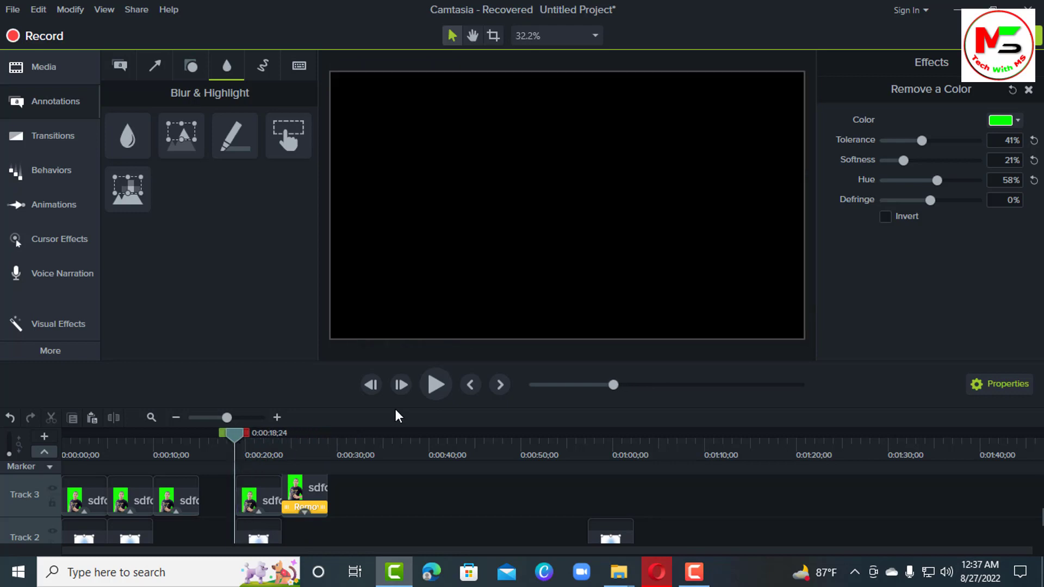
left_click(440, 388)
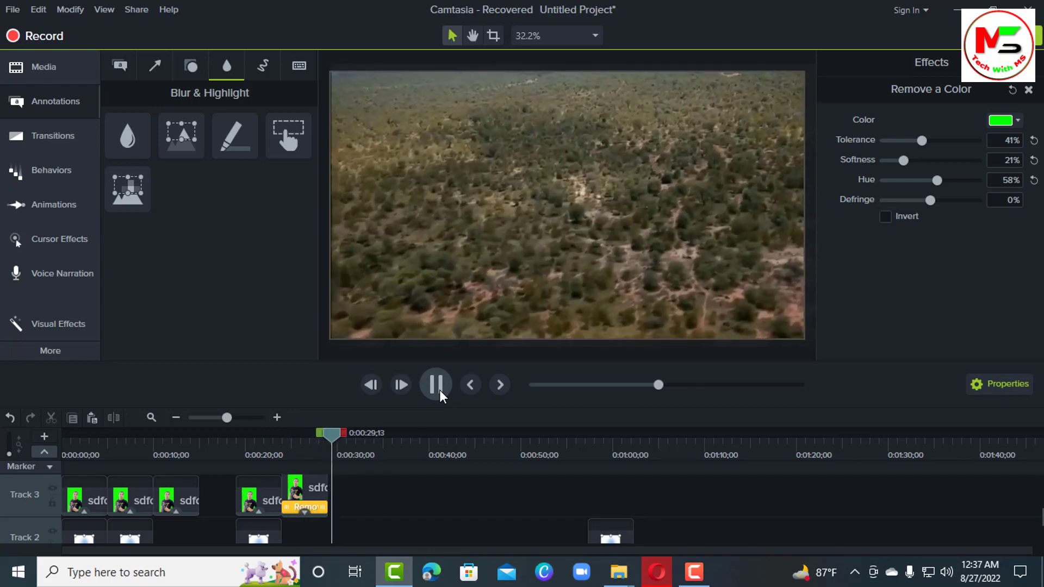
left_click(436, 385)
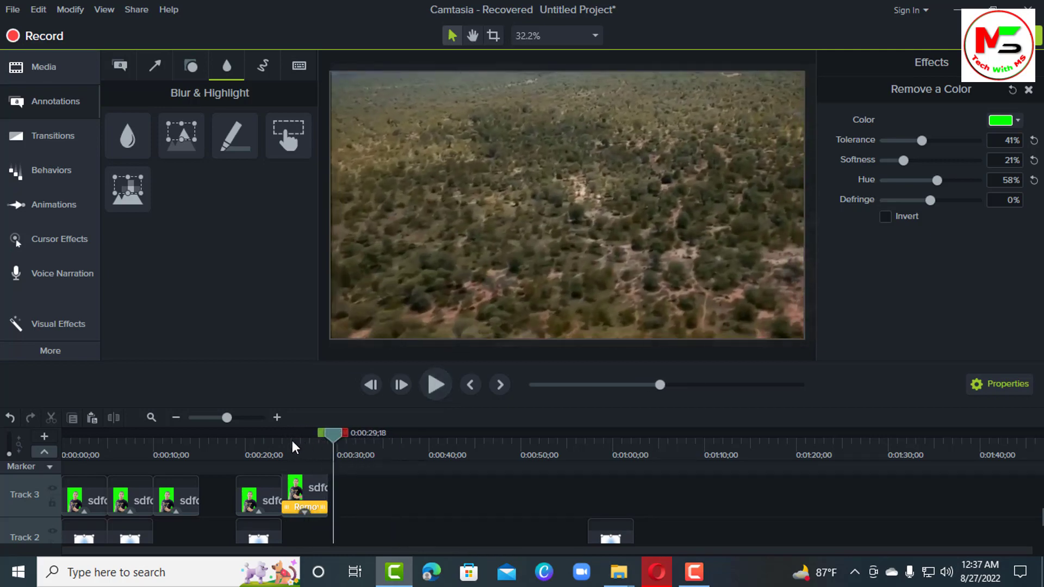
Step: Set the opacity of the Blur annotation over the video background near 0:00:21 to 89%
left_click(292, 440)
left_click(259, 446)
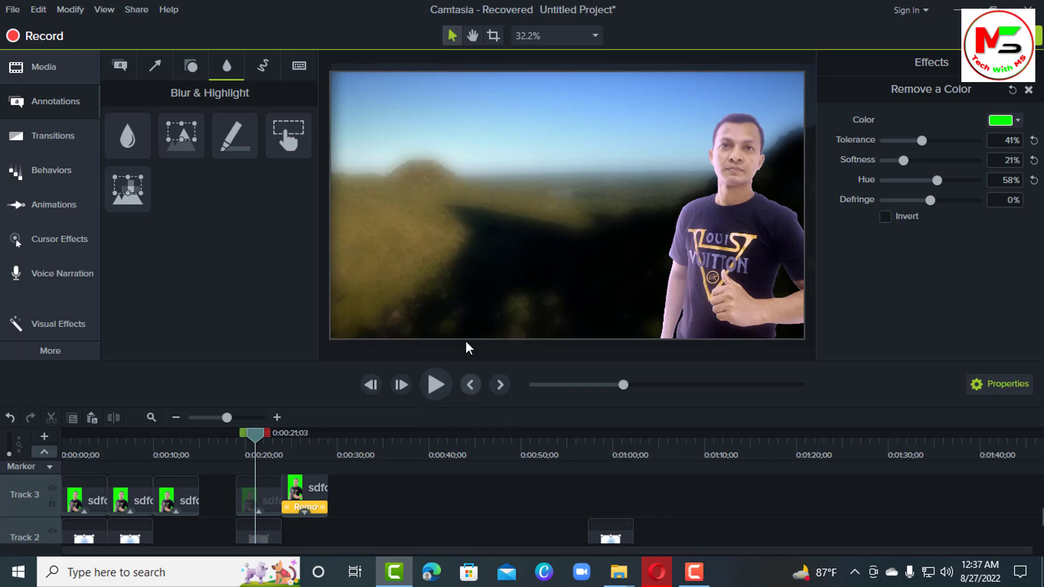
left_click(457, 279)
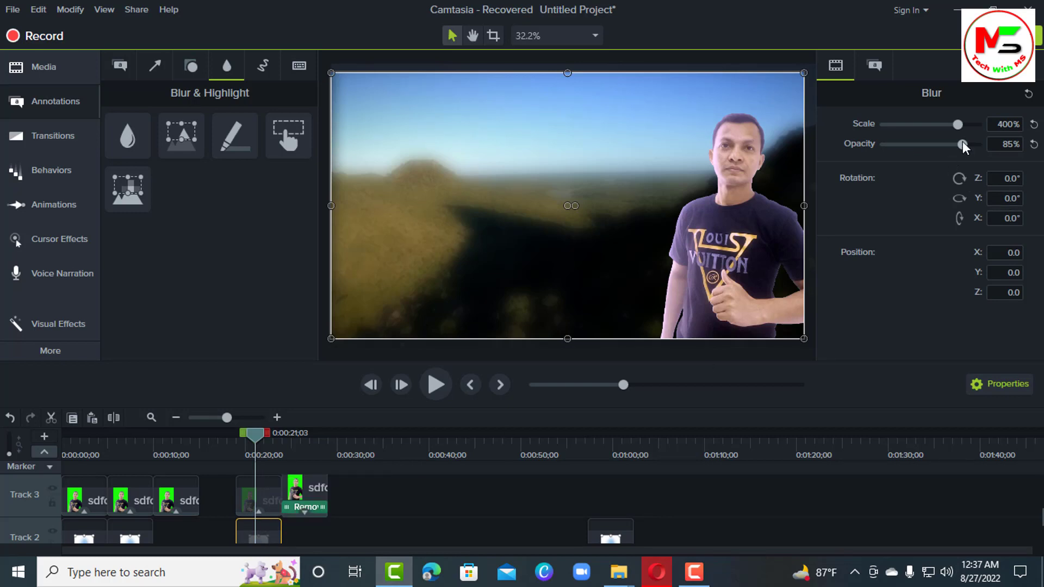
mouse_move(962, 141)
left_mouse_down()
mouse_move(950, 144)
mouse_move(970, 149)
mouse_move(946, 153)
mouse_move(967, 158)
left_mouse_up()
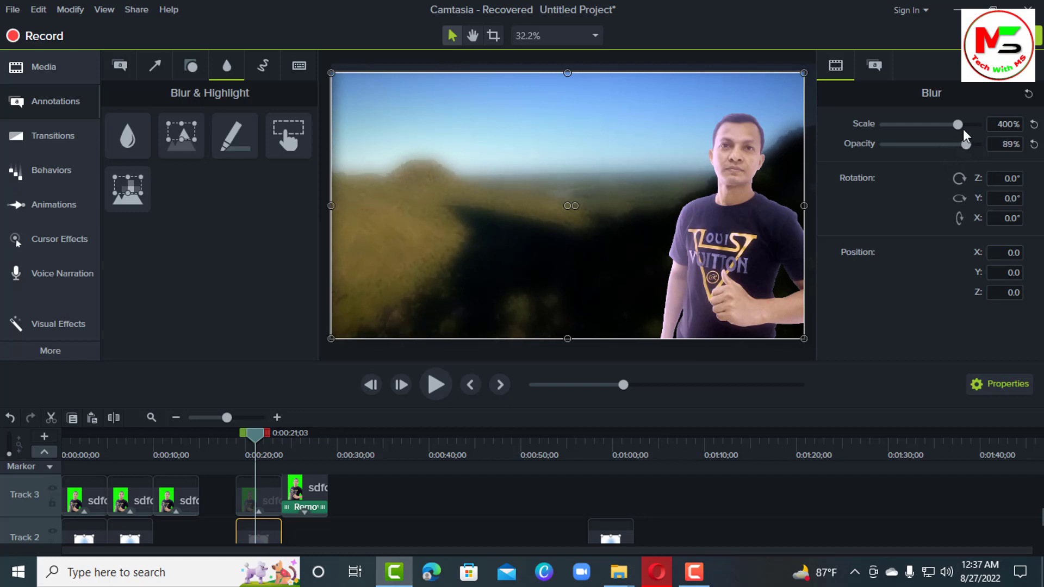